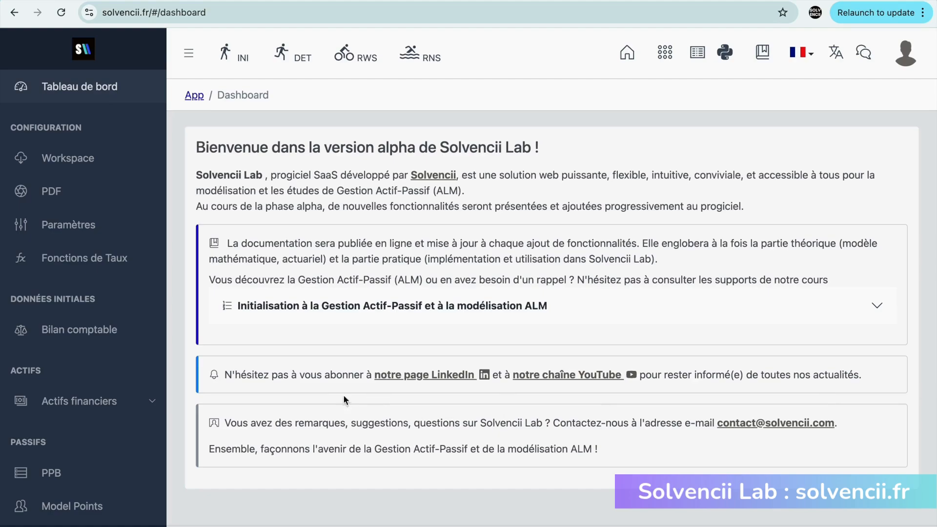
Review the variables and formula defining the rate function taux_conc, leaving it unmodified.
left_click(129, 264)
left_click(251, 247)
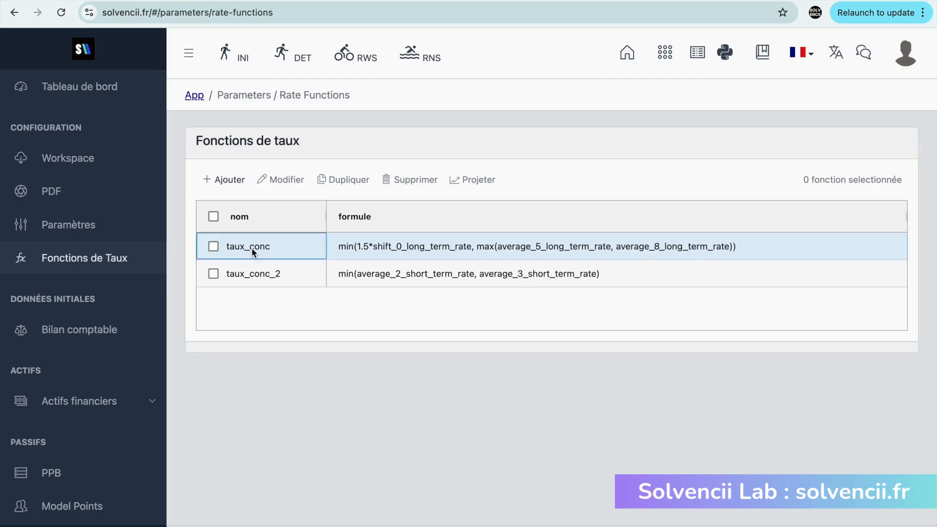
left_click(281, 180)
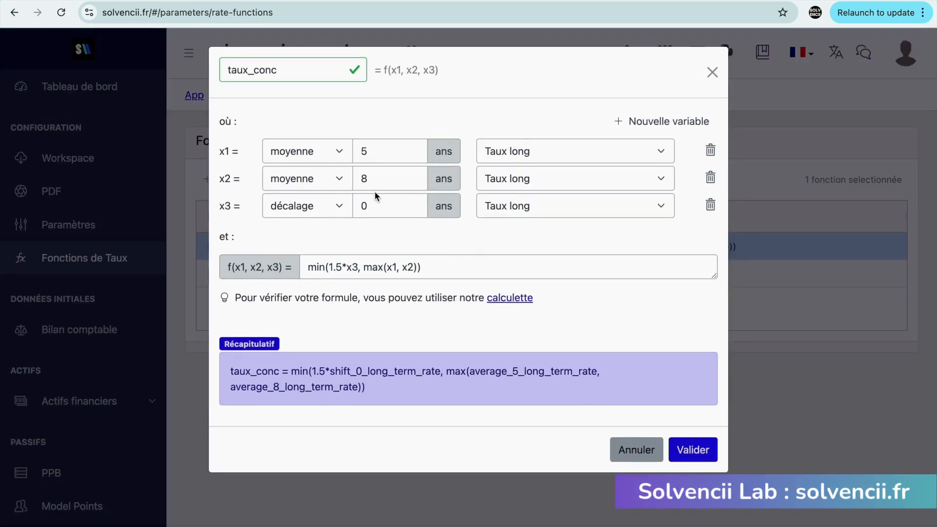
left_click(625, 452)
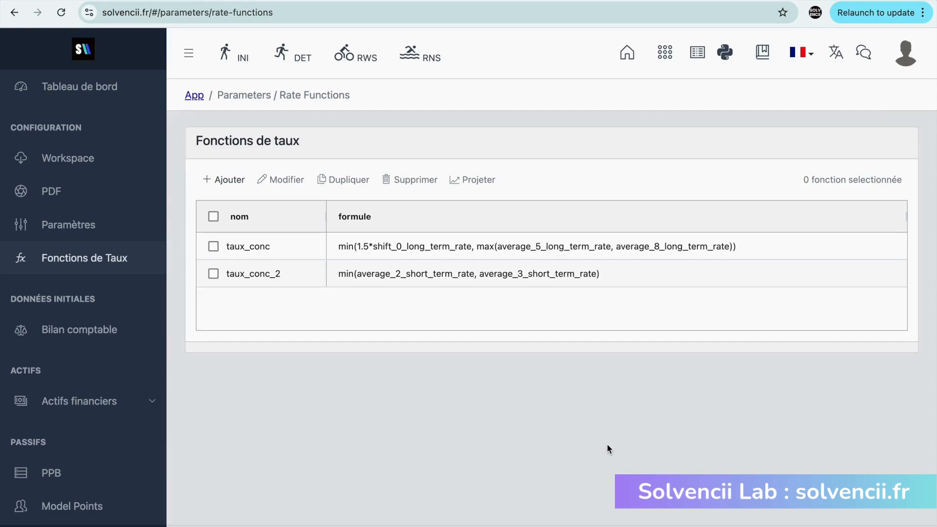
Inspect the definition of taux attendu n°1 among the expected rates on the liabilities side.
scroll(63, 410, "down", 8)
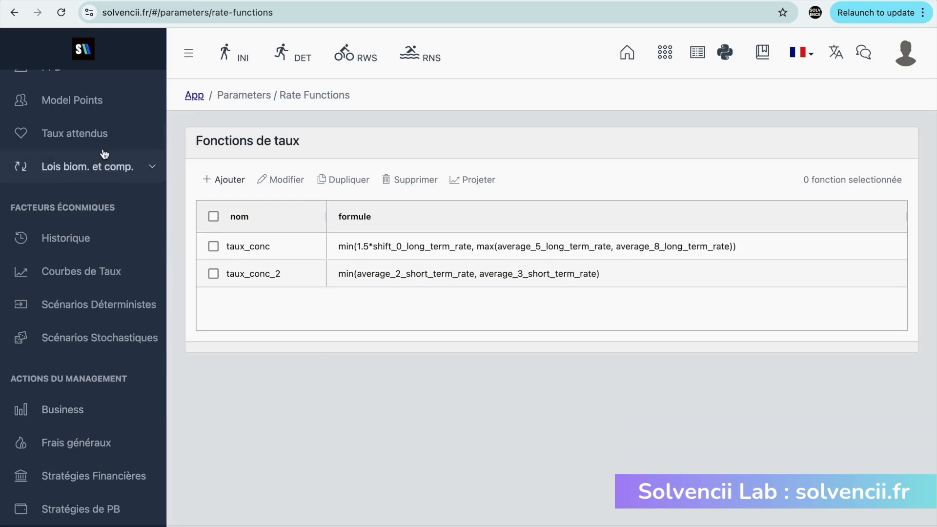
scroll(104, 147, "up", 2)
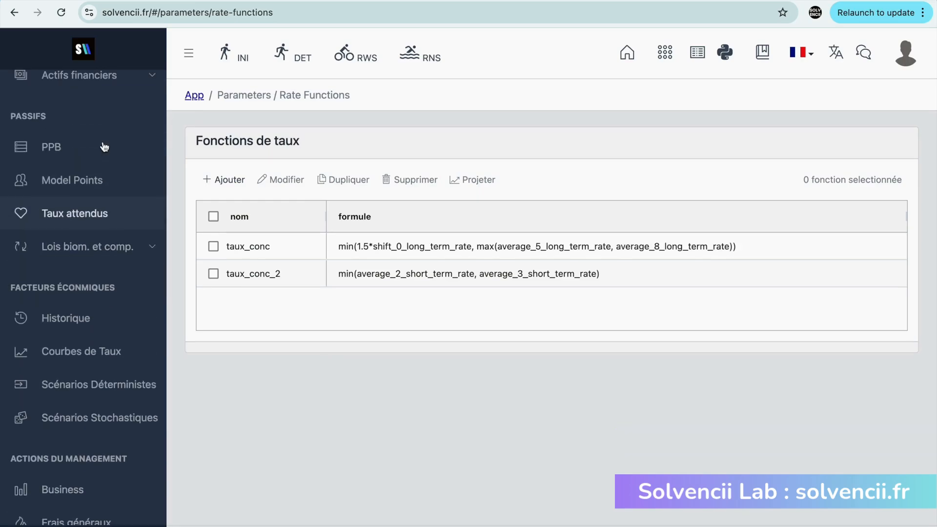
left_click(98, 216)
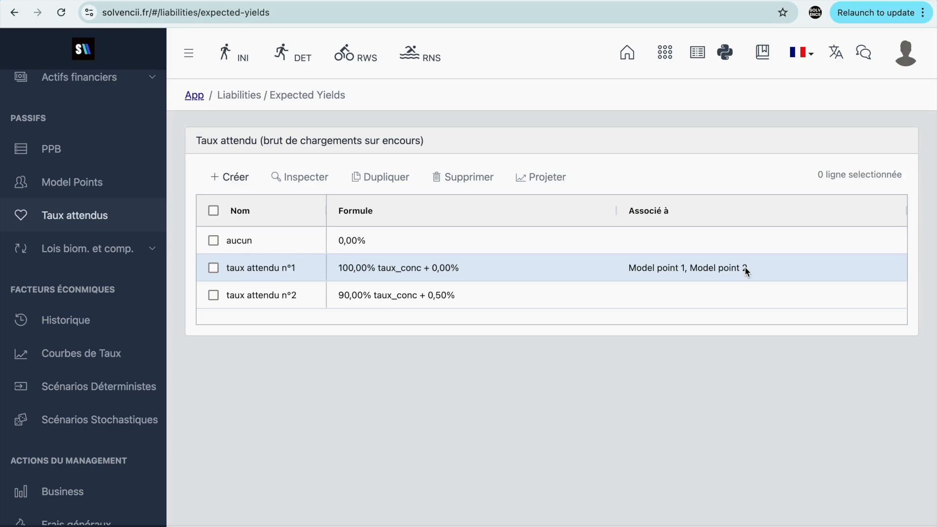
left_click(213, 268)
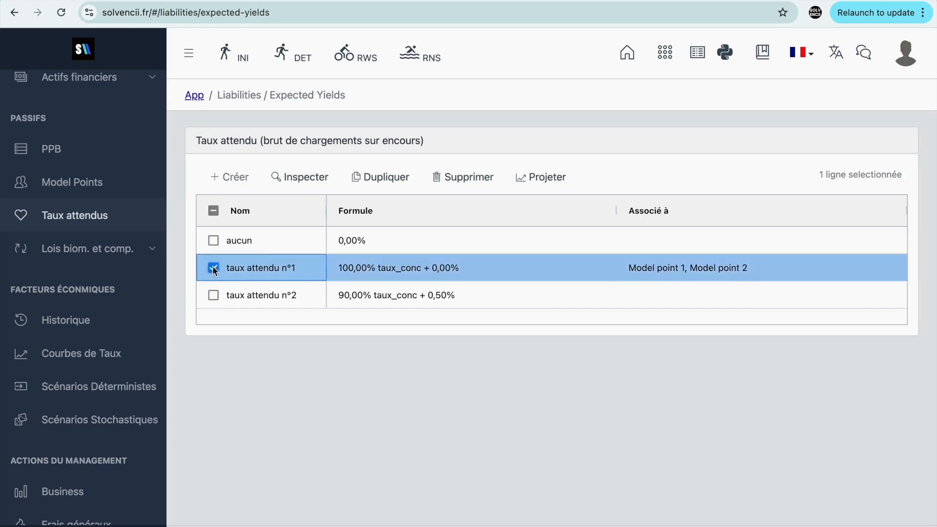
left_click(303, 175)
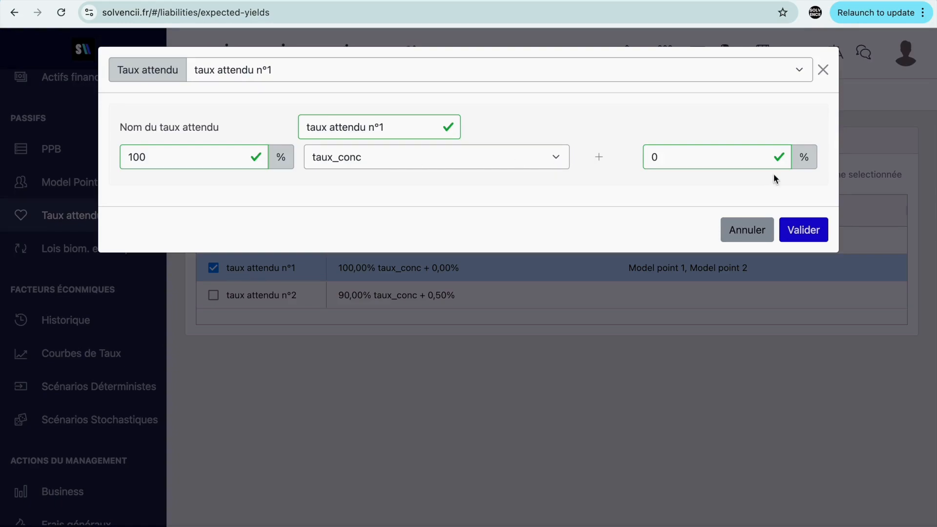
left_click(746, 231)
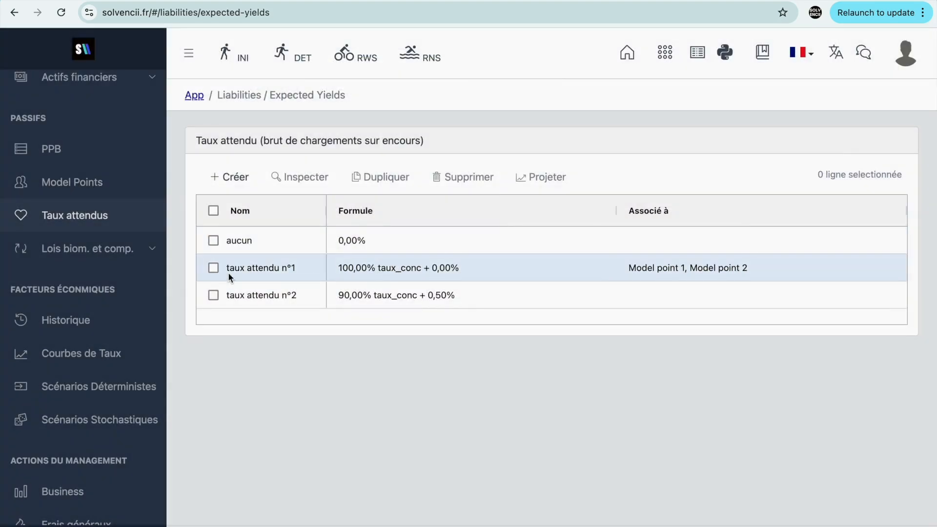
Project taux attendu n°1 to 31/12/2028 under the economic scenario exemple and view the projection as a graph.
left_click(215, 267)
left_click(214, 268)
left_click(547, 176)
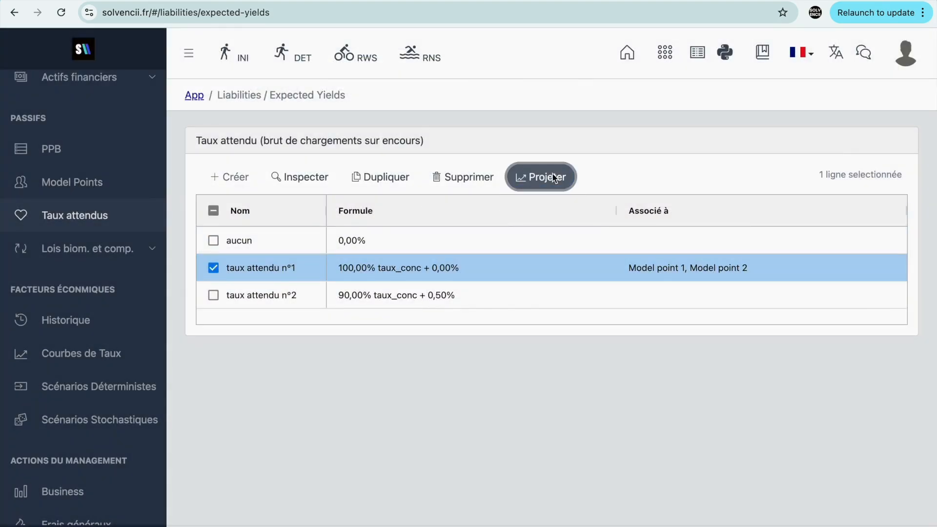
left_click(590, 111)
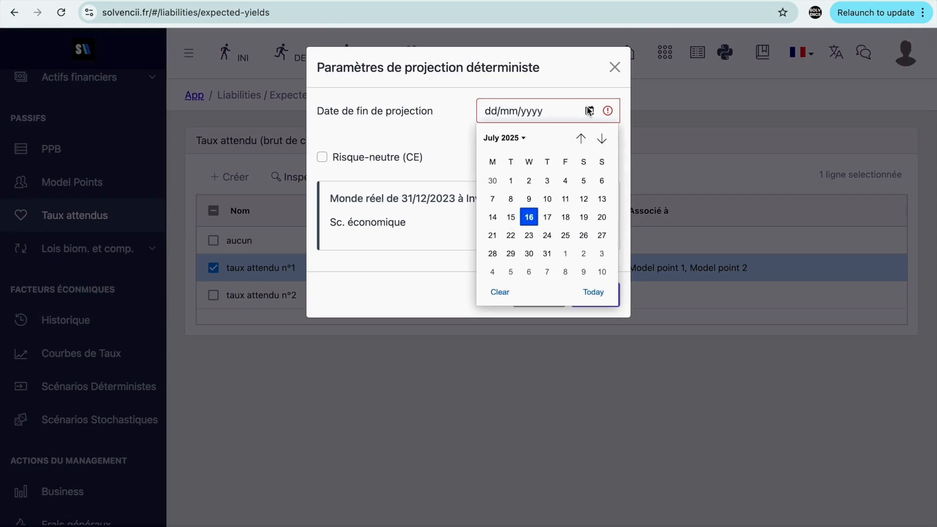
left_click(506, 137)
left_click(532, 272)
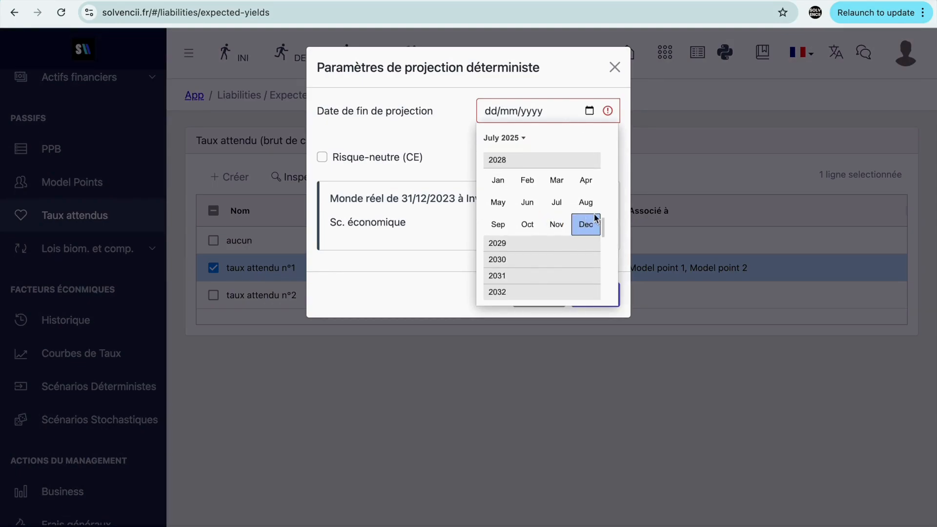
left_click(597, 221)
left_click(424, 269)
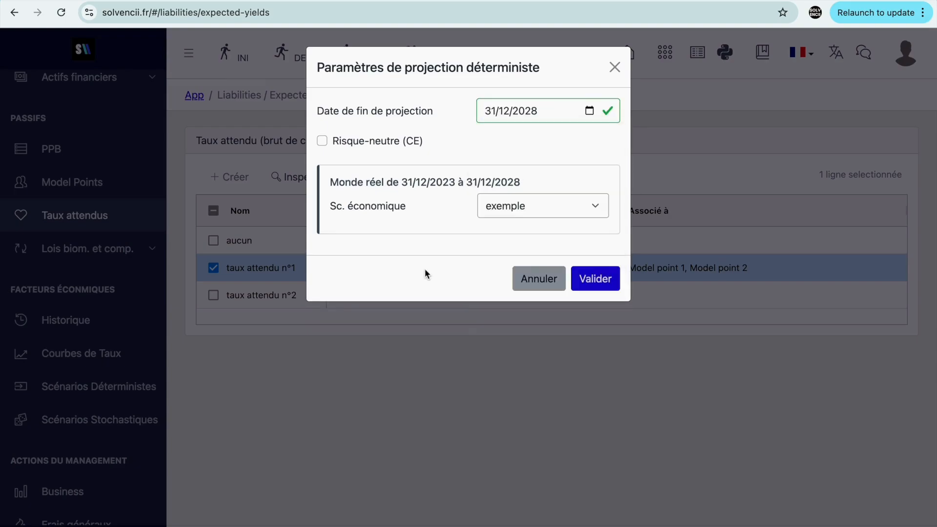
left_click(589, 287)
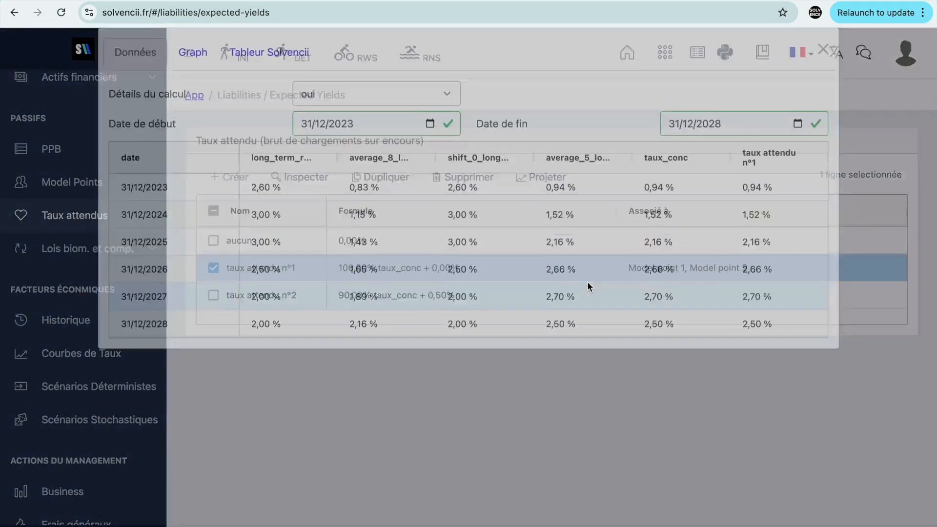
left_click(190, 68)
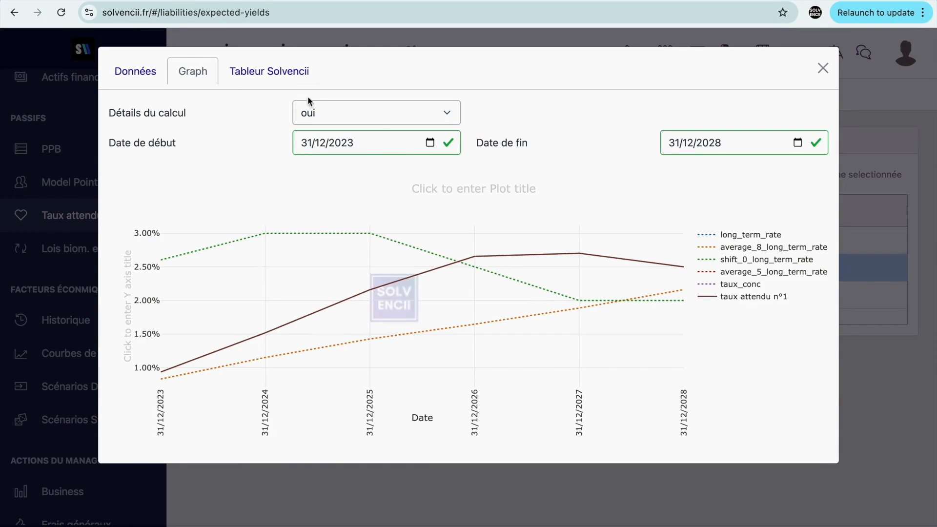
left_click(824, 69)
List the target rate functions of the PB strategies and inspect the parameters of Taux cible n°1.
scroll(63, 388, "down", 3)
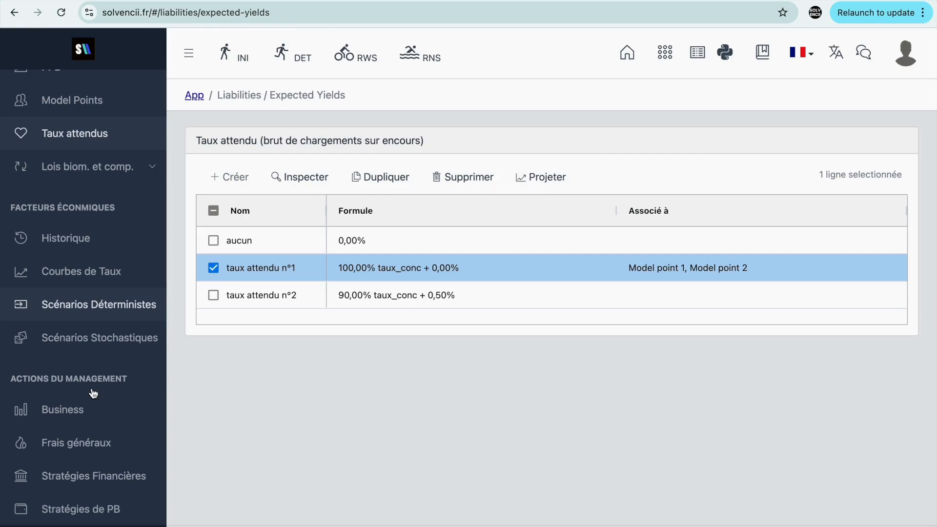
left_click(112, 506)
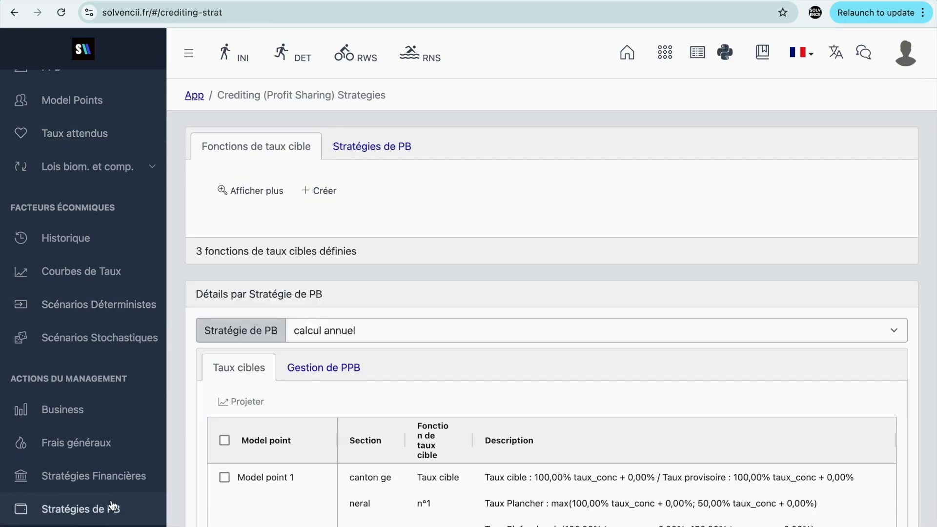
left_click(214, 198)
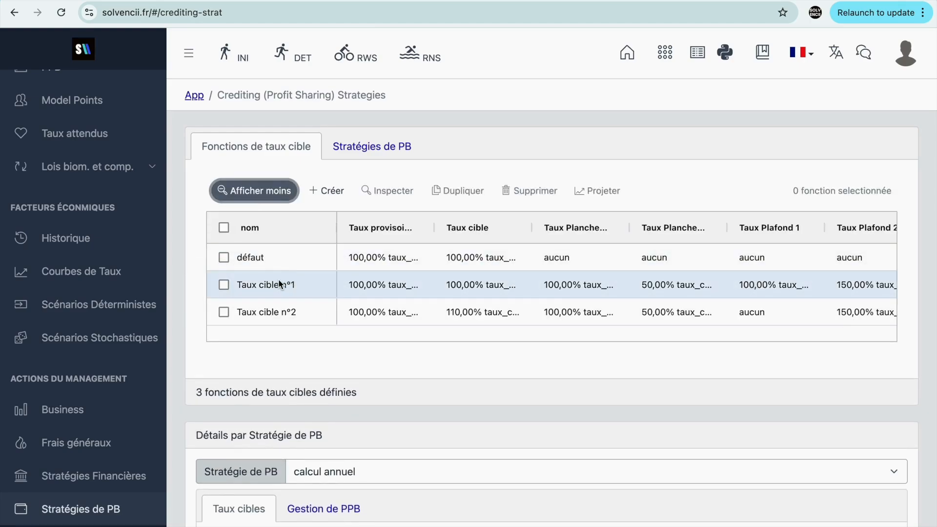
left_click(225, 284)
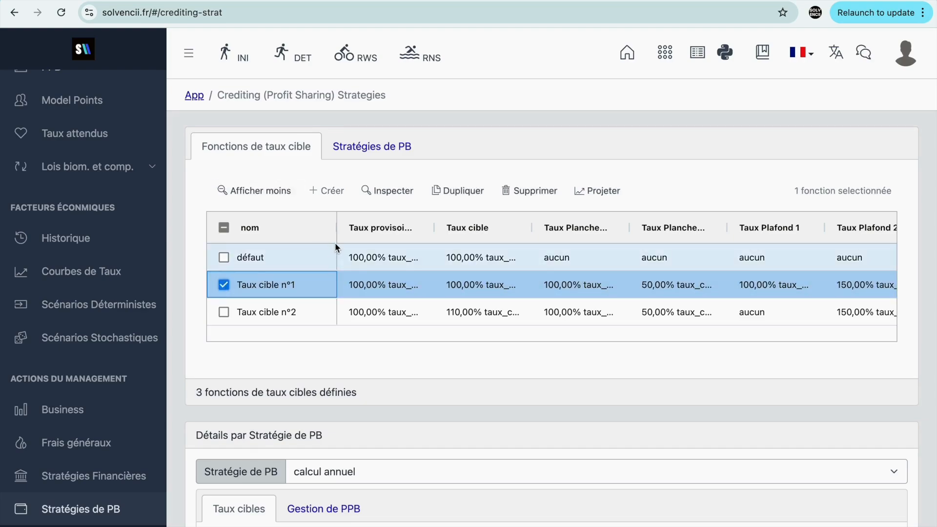
left_click(390, 192)
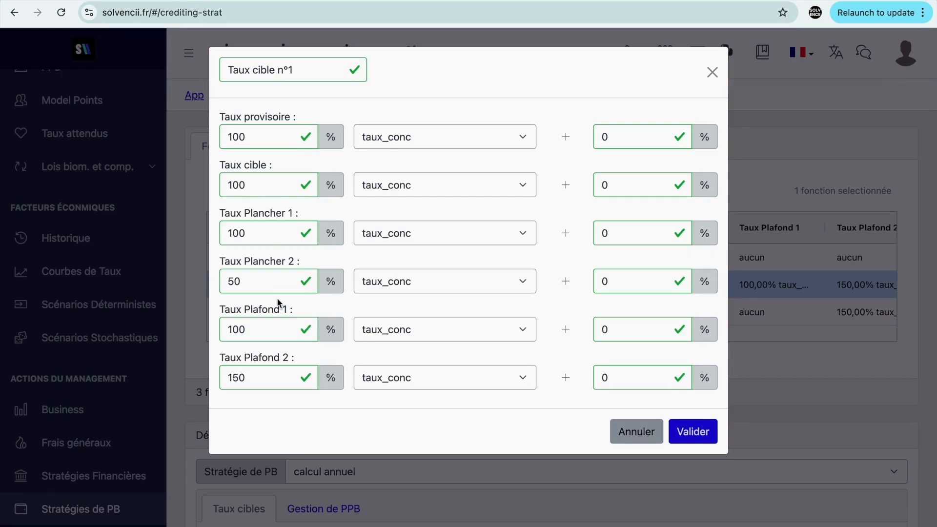
left_click(656, 429)
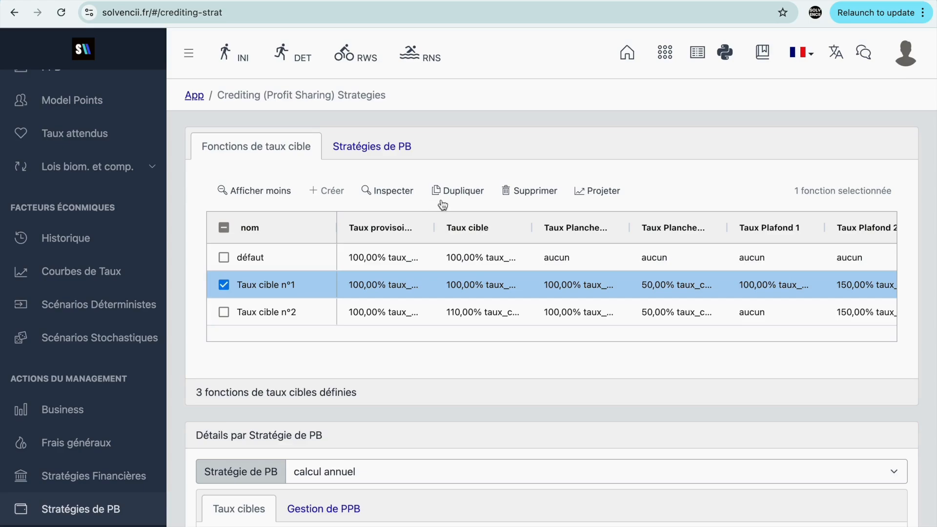
Project Taux cible n°1 to 2028 under the scenario exemple and examine the target, floor and cap rates on the graph.
left_click(612, 193)
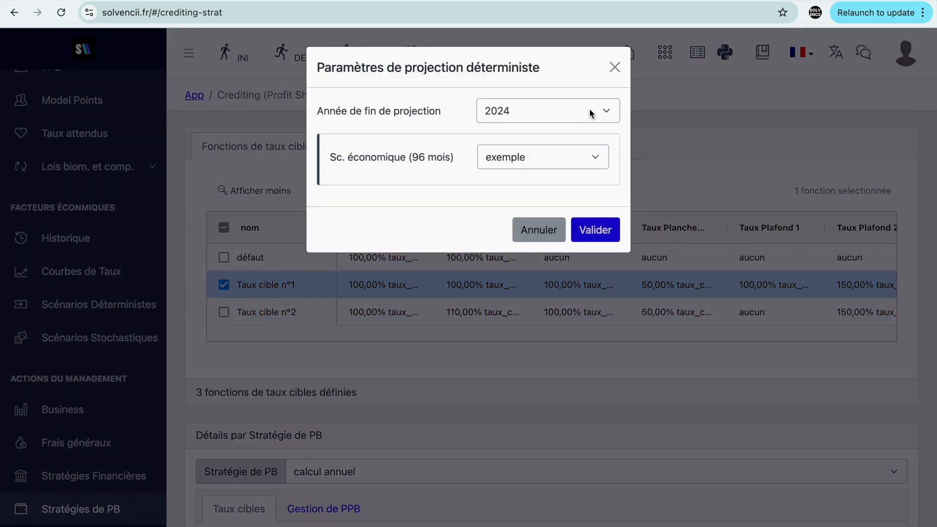
left_click(591, 112)
left_click(532, 185)
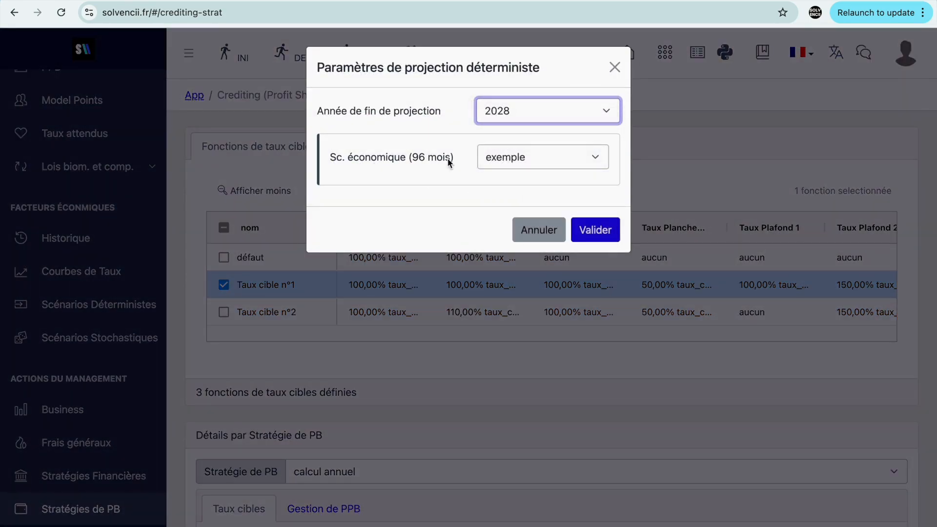
left_click(602, 232)
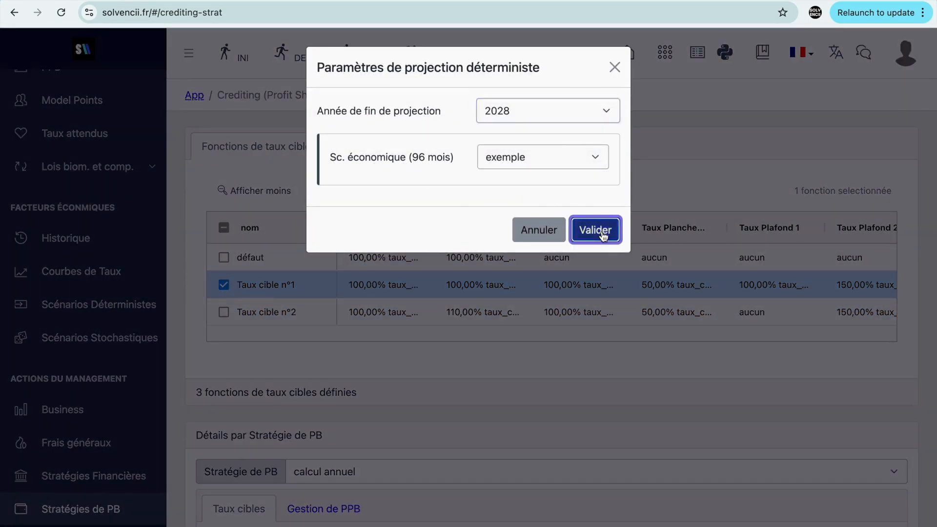
left_click(209, 72)
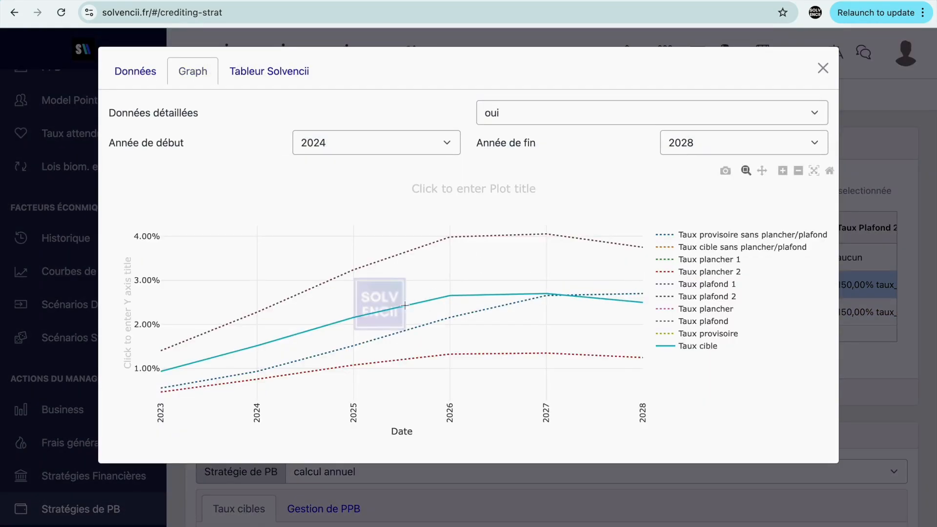
mouse_move(445, 242)
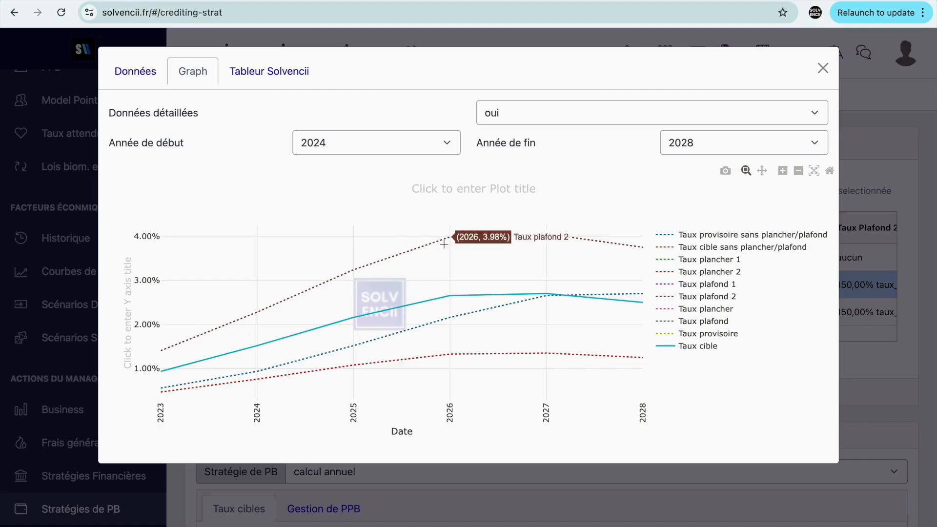
mouse_move(633, 247)
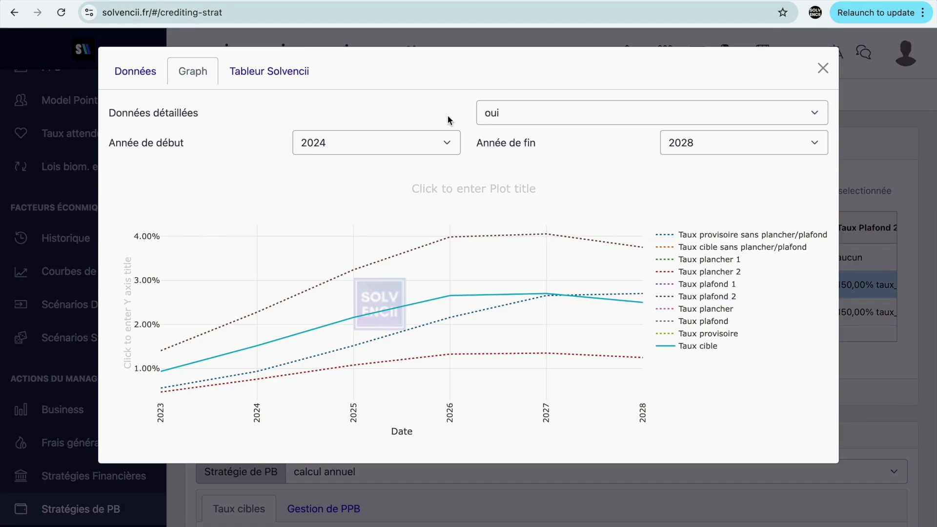
left_click(823, 68)
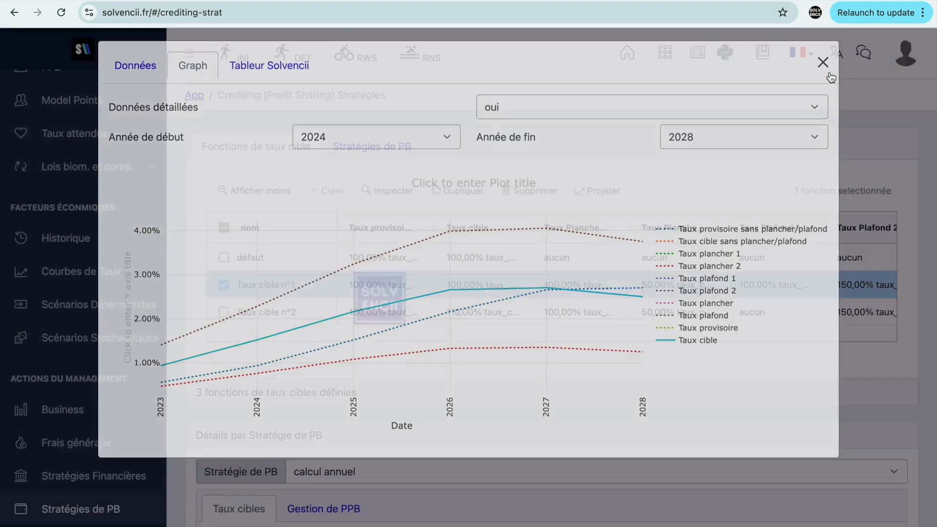
Review the target rate functions assigned to each model point in the calcul annuel PB strategy.
scroll(318, 340, "down", 5)
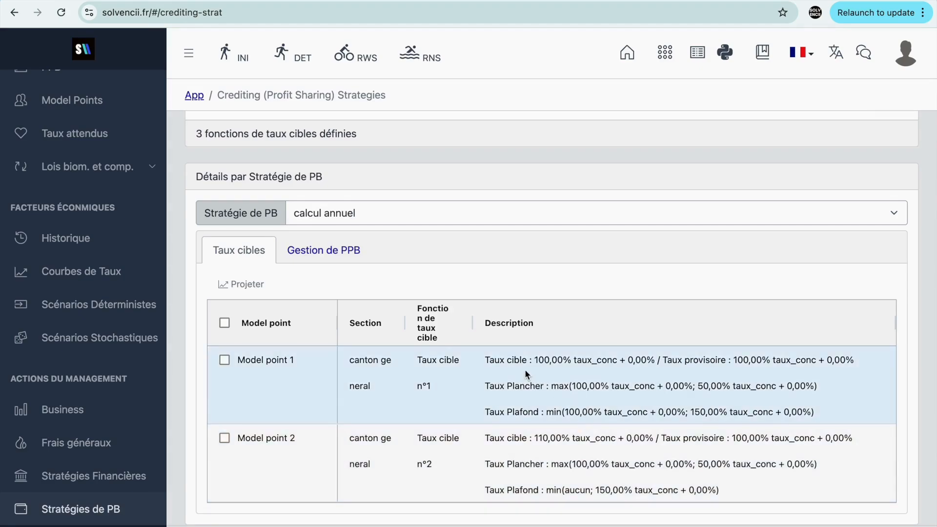
scroll(517, 370, "up", 5)
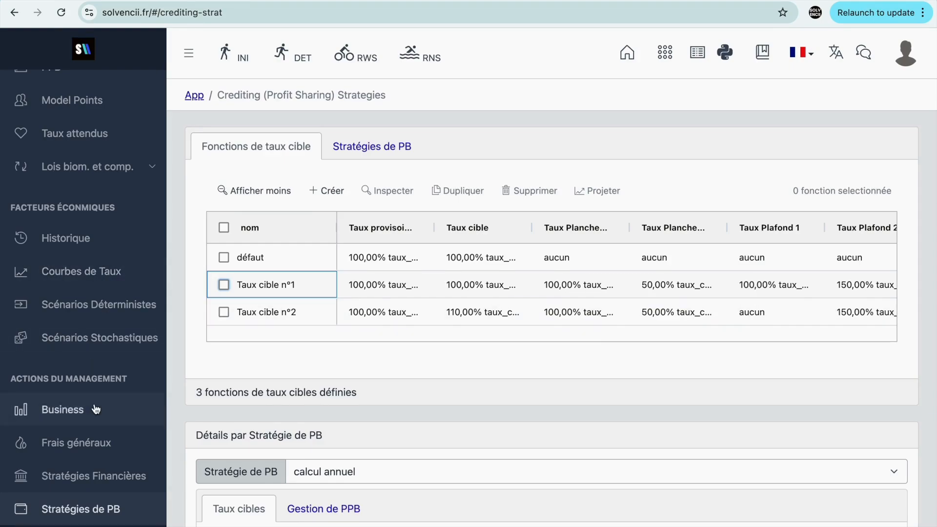
Open the dynamic lapse laws (rachats conjoncturels) and inspect the parameters and graph of ONC moyen.
scroll(95, 409, "down", 2)
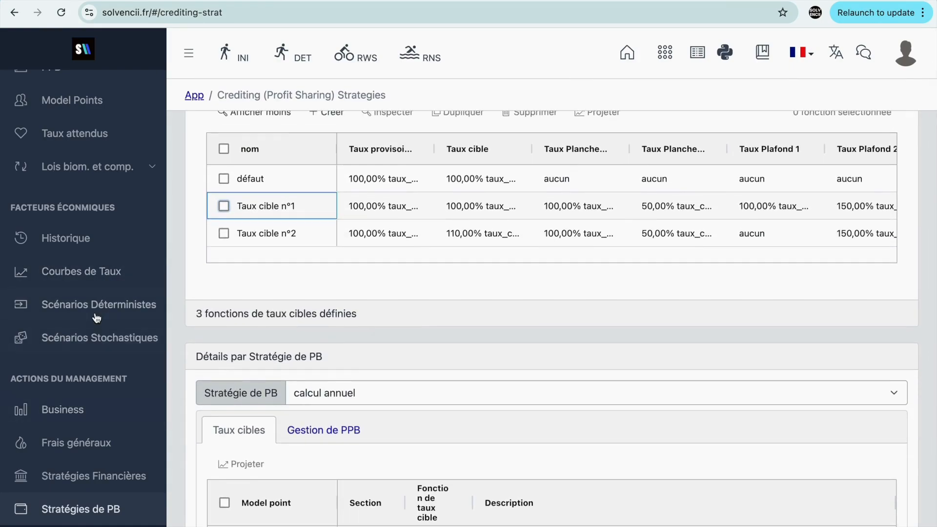
scroll(96, 318, "up", 3)
scroll(96, 318, "up", 1)
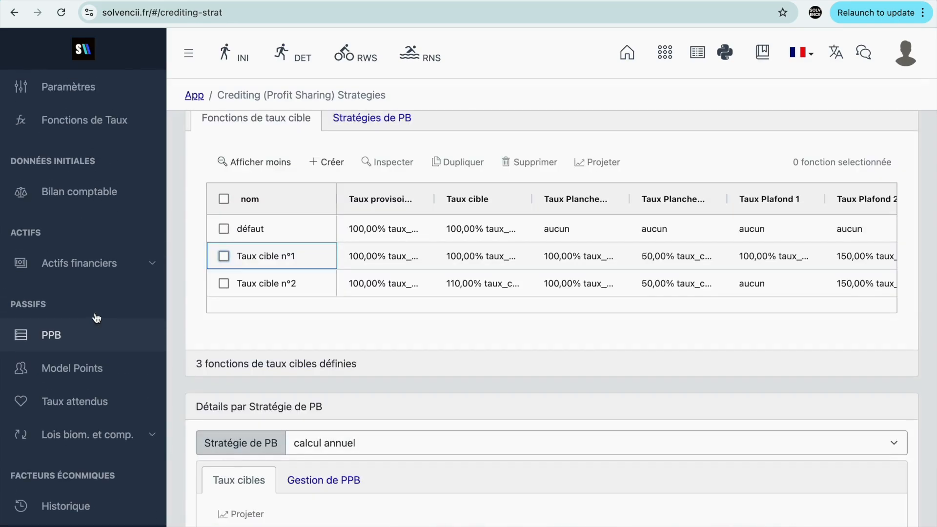
scroll(96, 318, "down", 5)
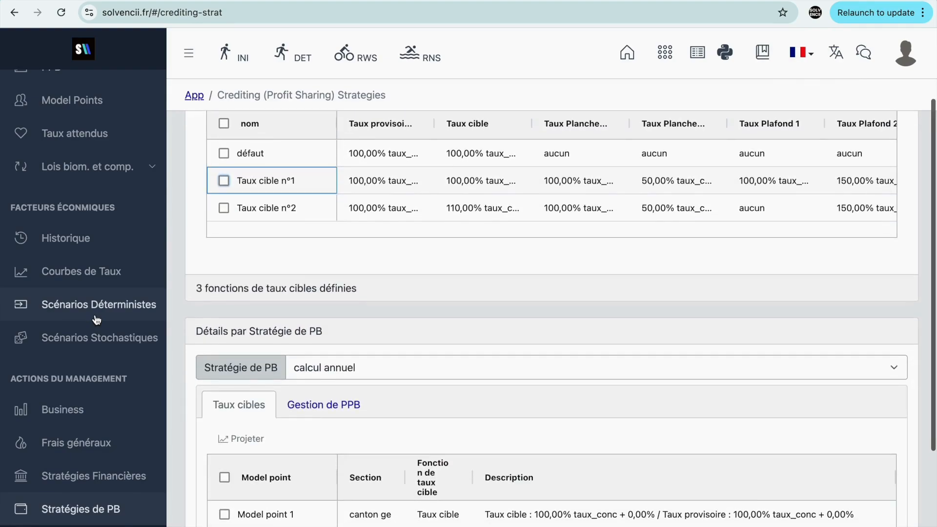
scroll(67, 319, "up", 3)
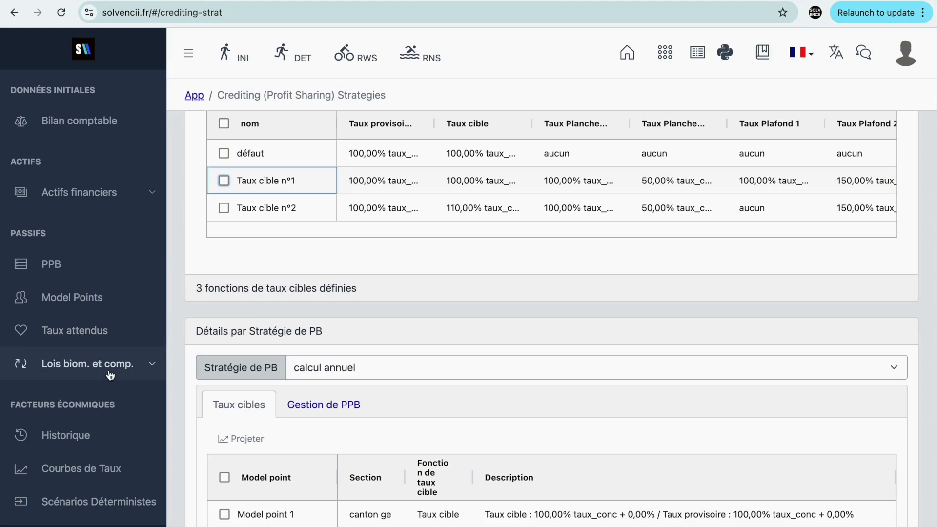
left_click(110, 375)
scroll(122, 427, "down", 2)
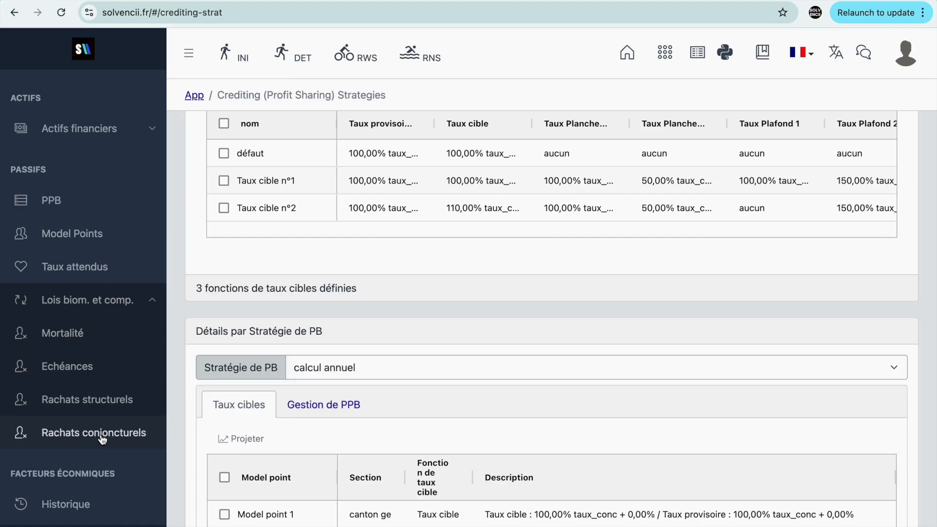
left_click(103, 440)
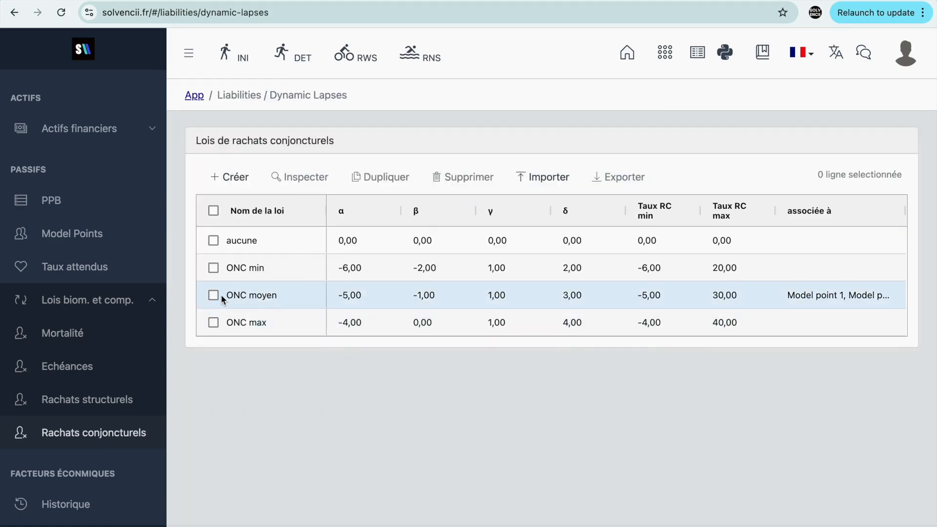
left_click(217, 294)
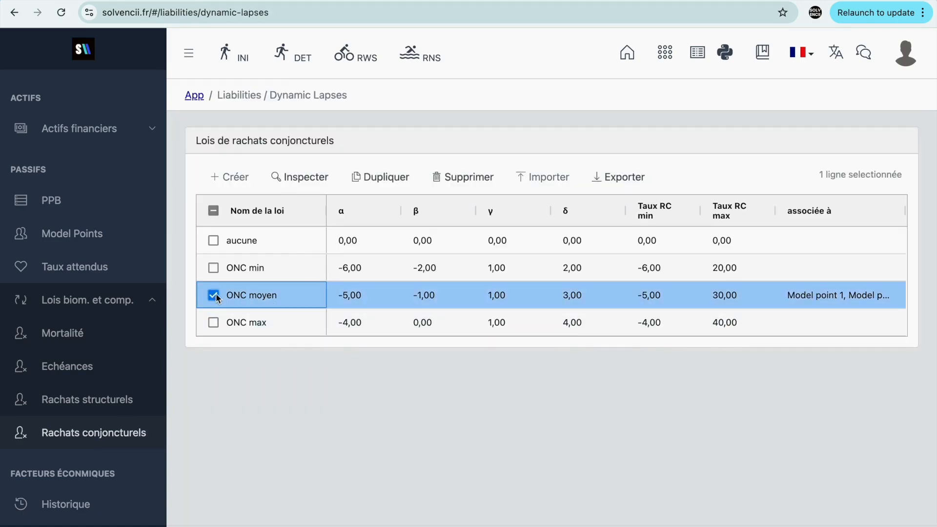
left_click(311, 187)
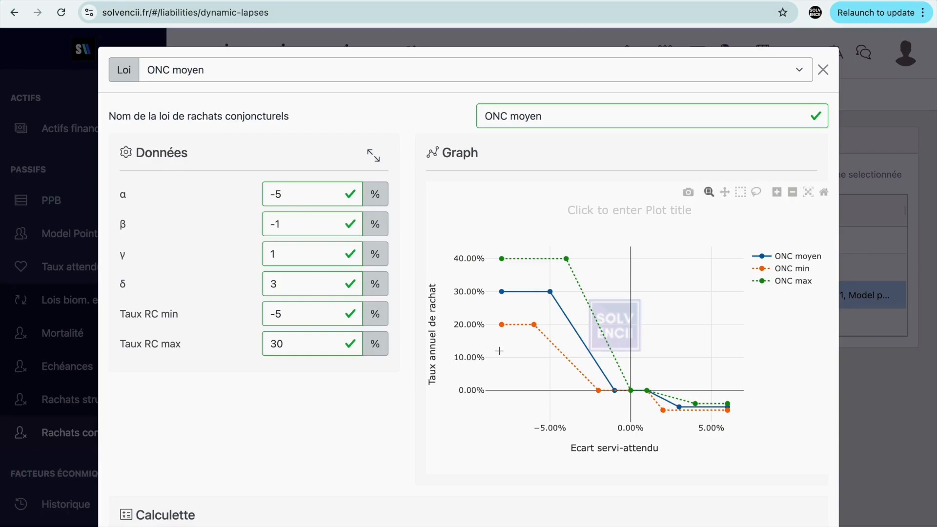
scroll(498, 351, "down", 2)
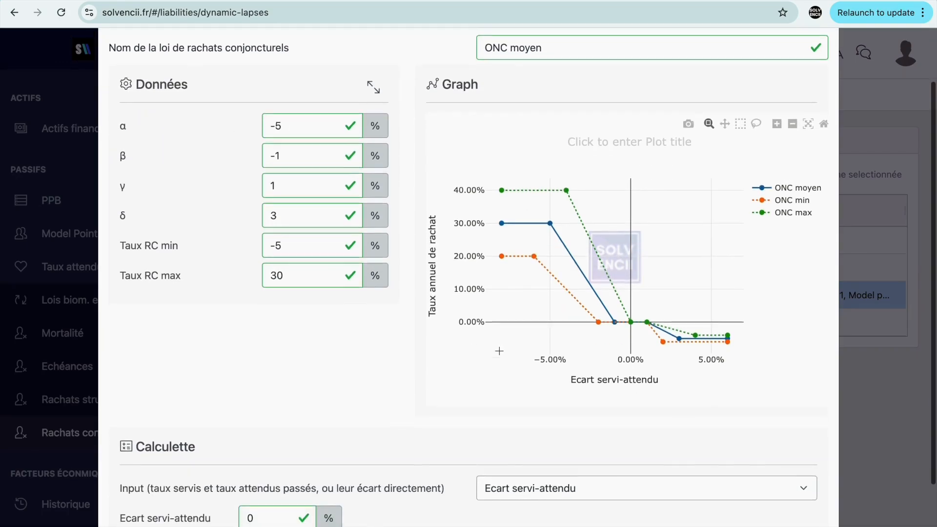
Try α at -6 % in the ONC moyen law, and restore it to -5 %.
left_click(302, 127)
key("BackSpace")
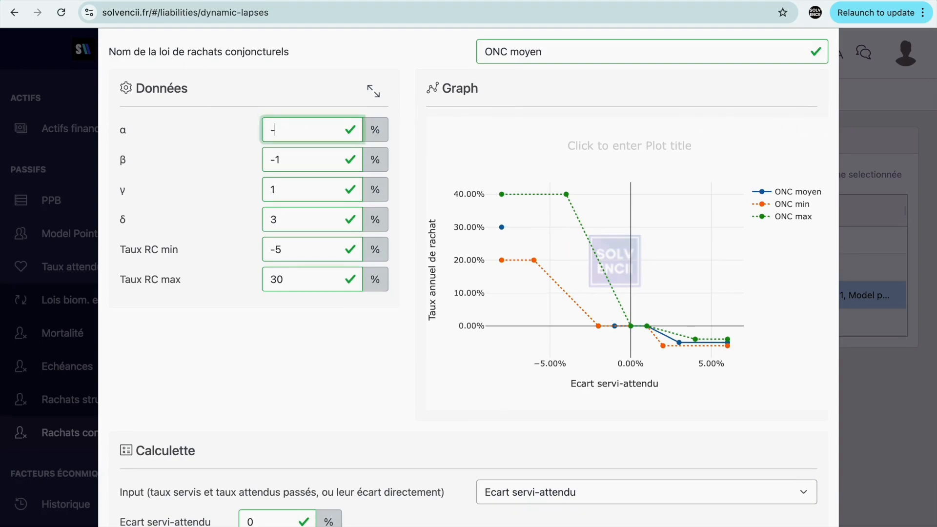
type("6")
key("Tab")
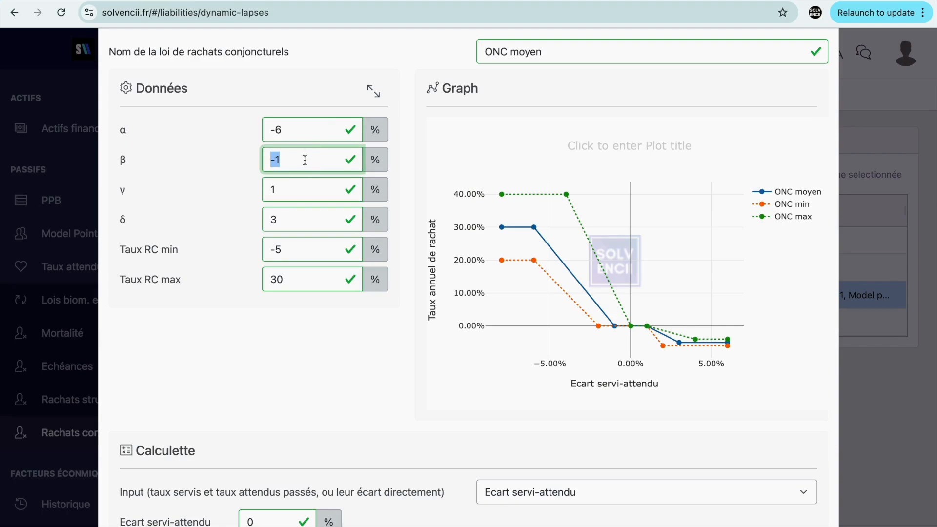
left_click(301, 131)
key("BackSpace")
type("5")
key("Tab")
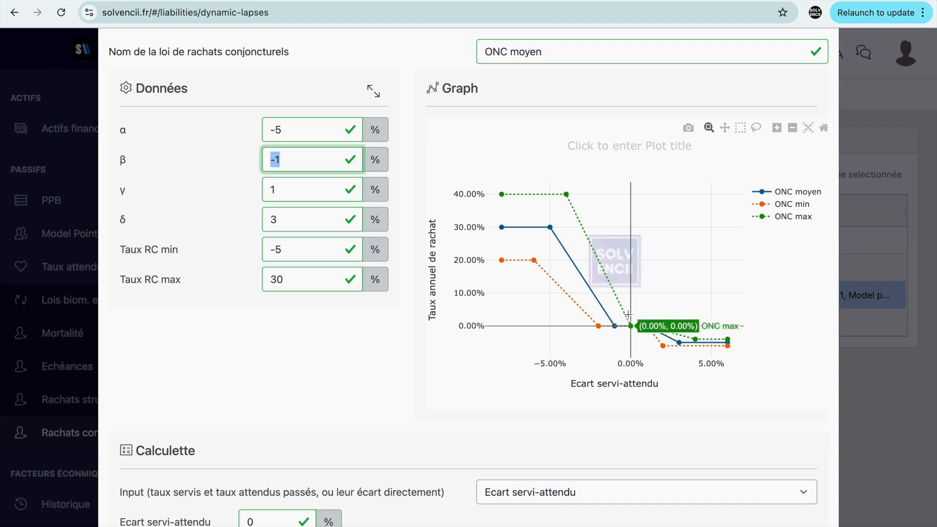
Examine the breakpoints of the ONC moyen, ONC min and ONC max curves on the lapse rate graph.
mouse_move(656, 327)
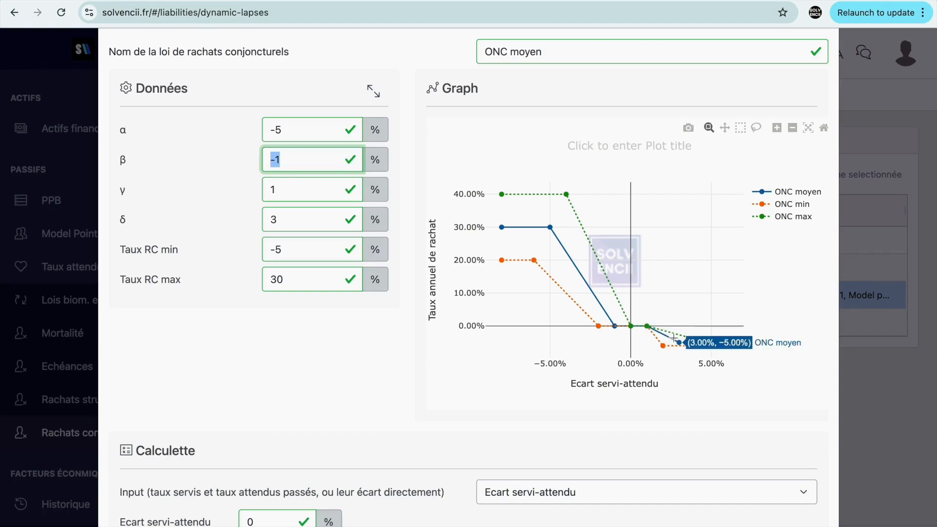
scroll(792, 341, "down", 1)
scroll(792, 344, "up", 1)
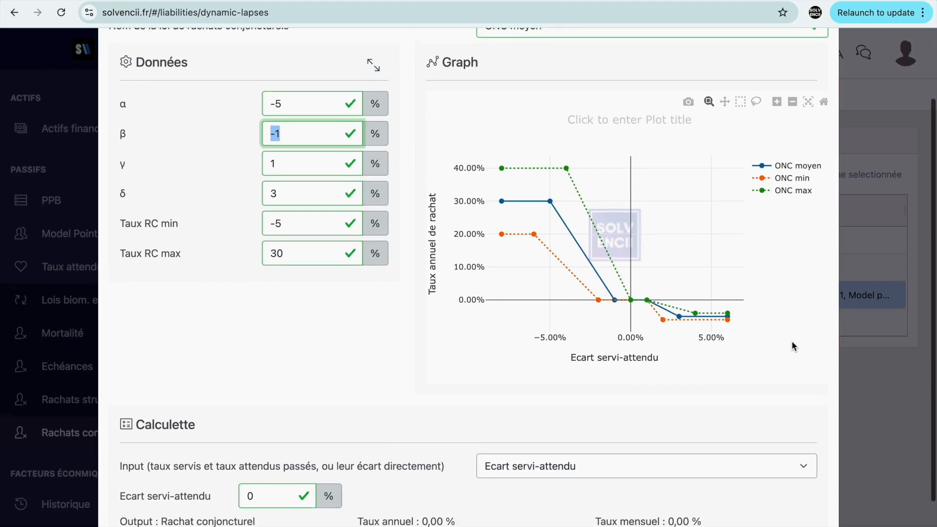
mouse_move(501, 209)
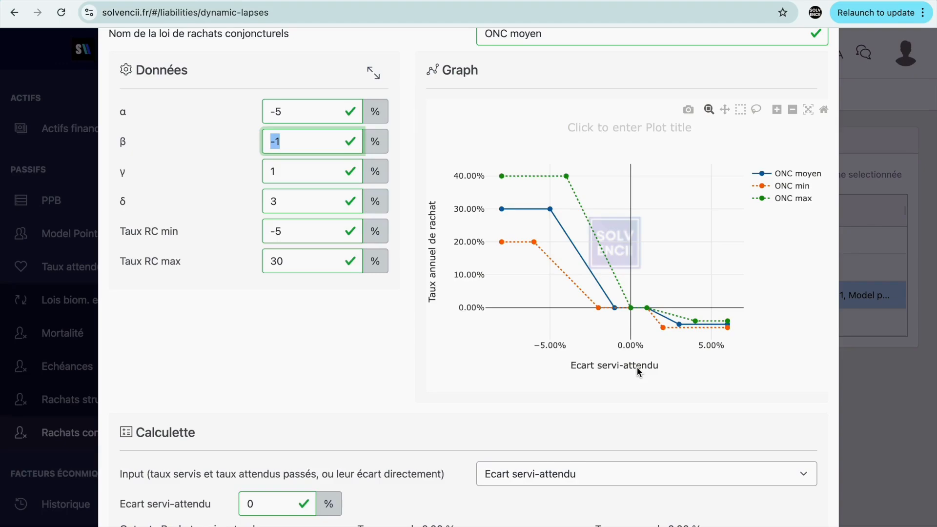
scroll(638, 372, "down", 1)
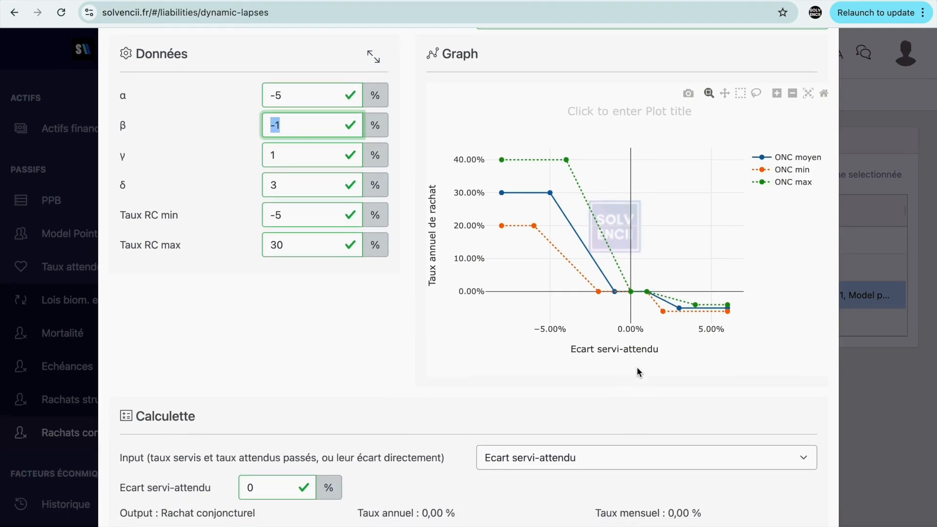
mouse_move(595, 291)
mouse_move(552, 193)
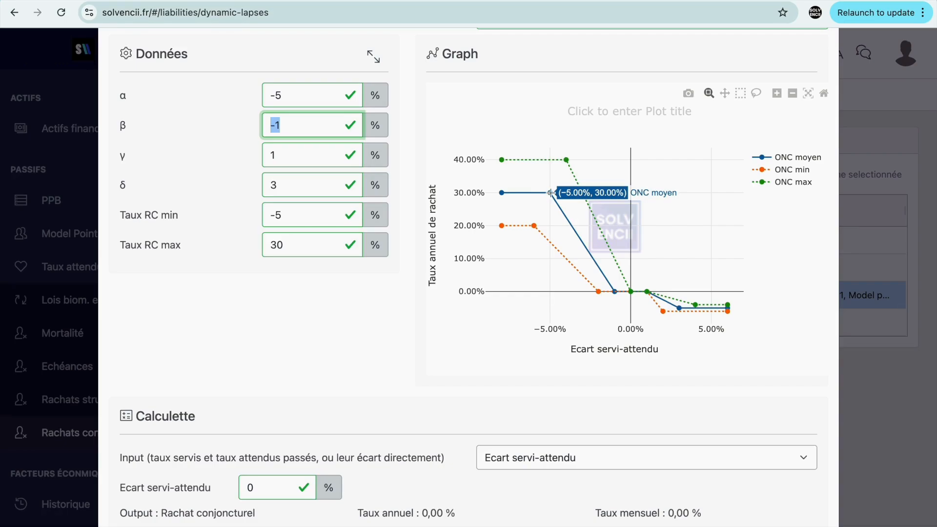
mouse_move(657, 292)
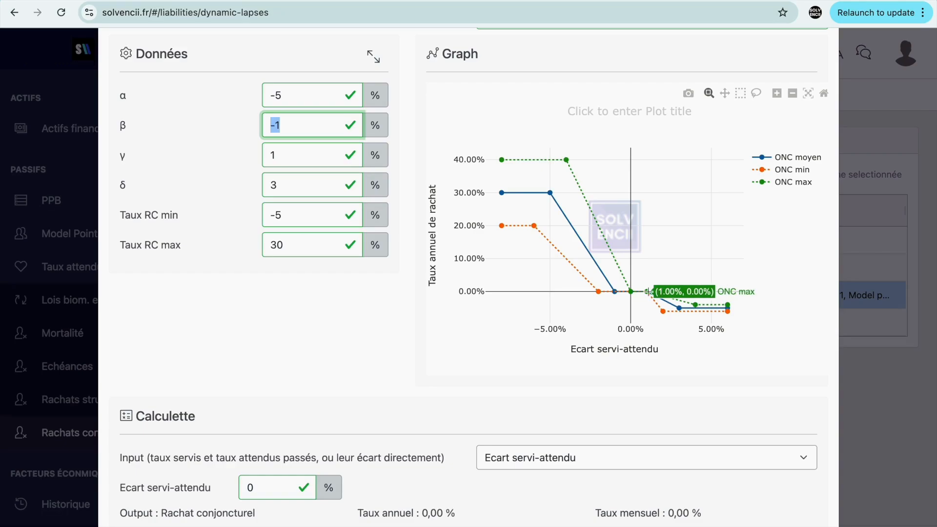
mouse_move(673, 306)
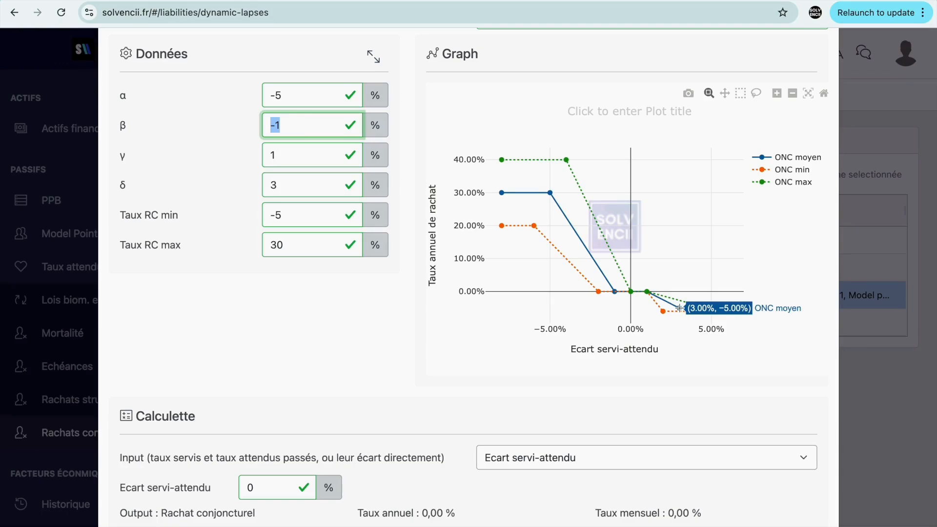
Calculate the ONC moyen lapse rates for an Ecart servi-attendu of -4 % and close the law without saving.
scroll(680, 308, "down", 3)
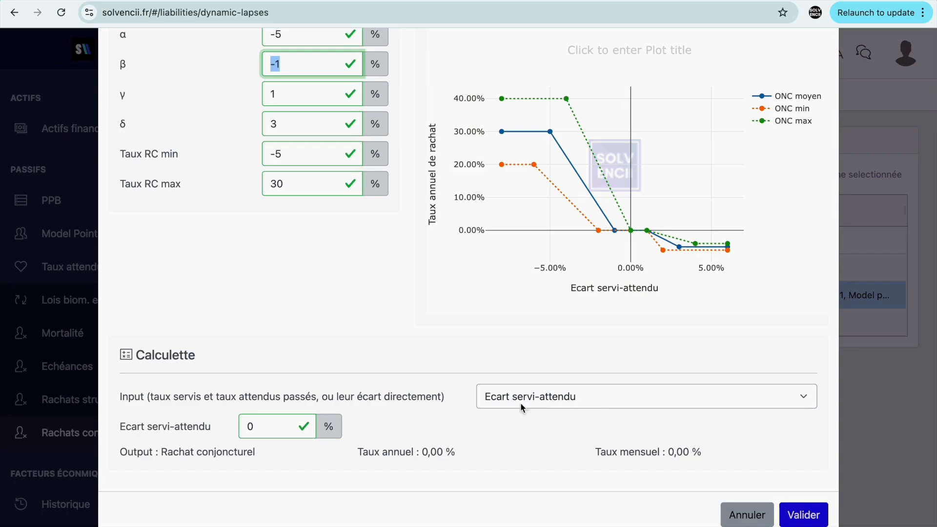
left_click(278, 433)
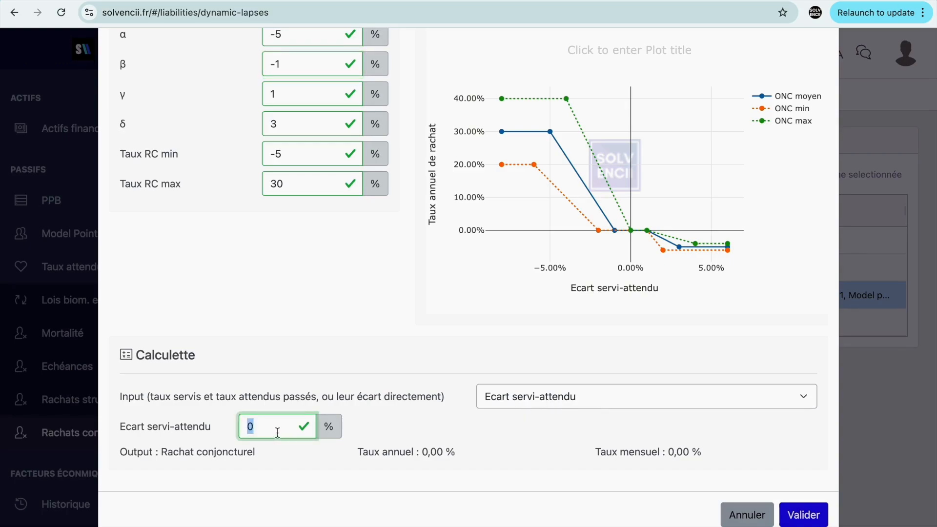
type("-4")
key("Tab")
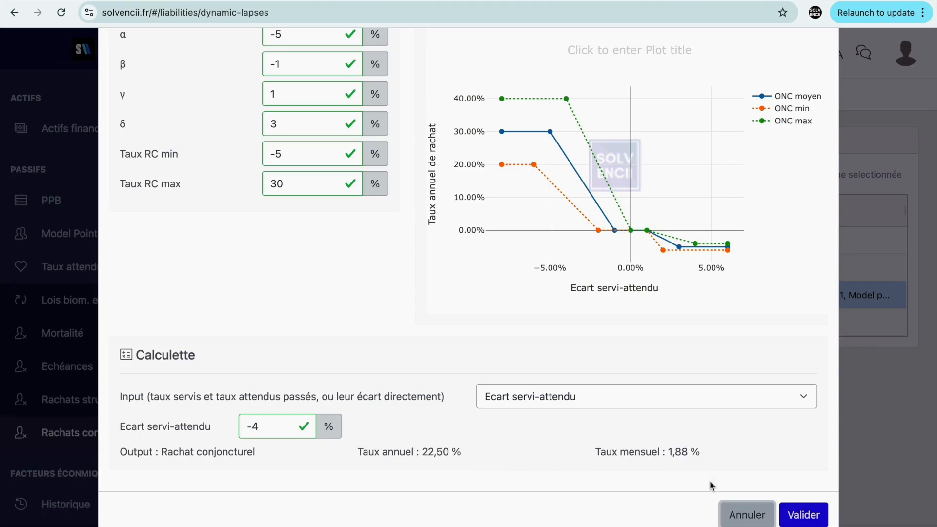
left_click(741, 520)
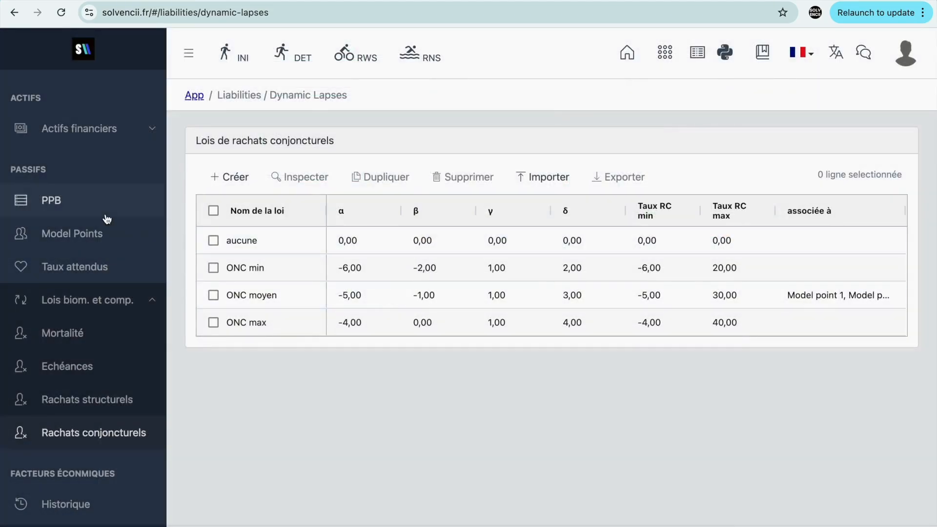
Check the available Taux mensuel (Passif) options in the general parameters, keeping composé.
scroll(104, 213, "up", 5)
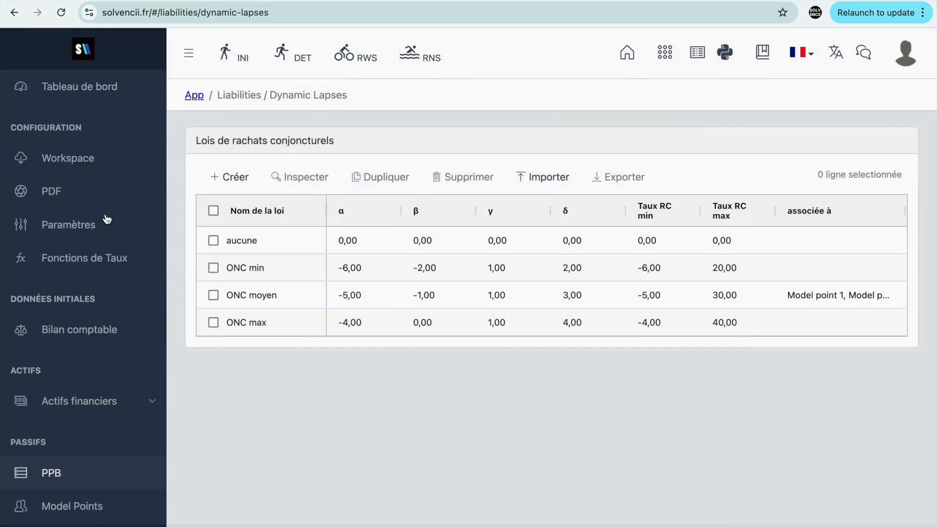
left_click(89, 163)
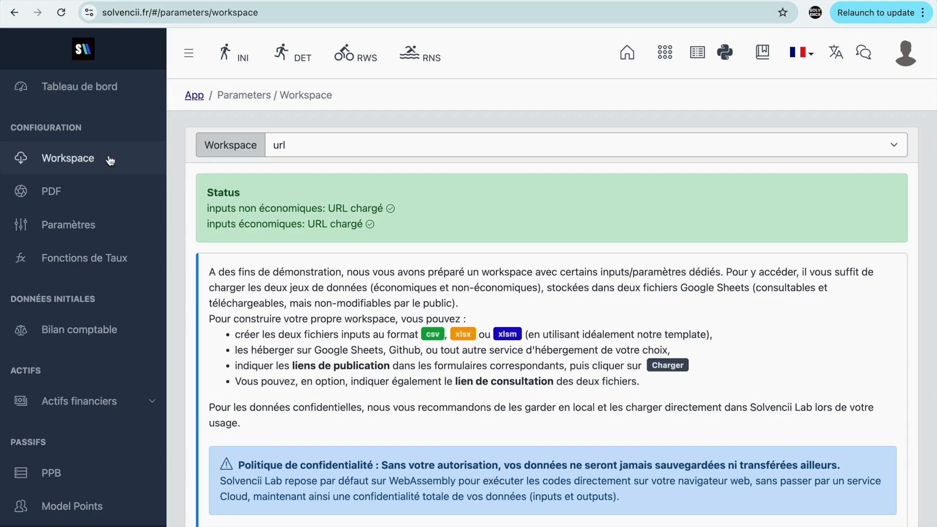
left_click(112, 223)
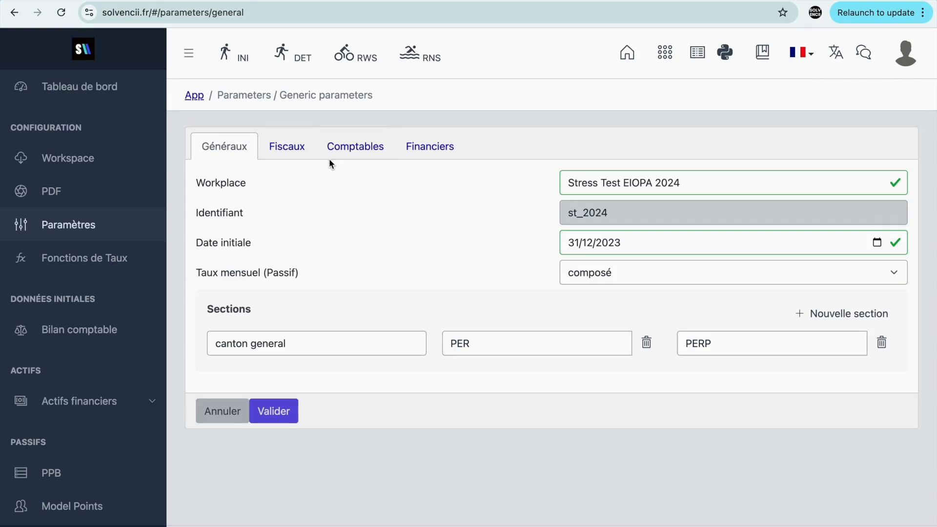
left_click(636, 274)
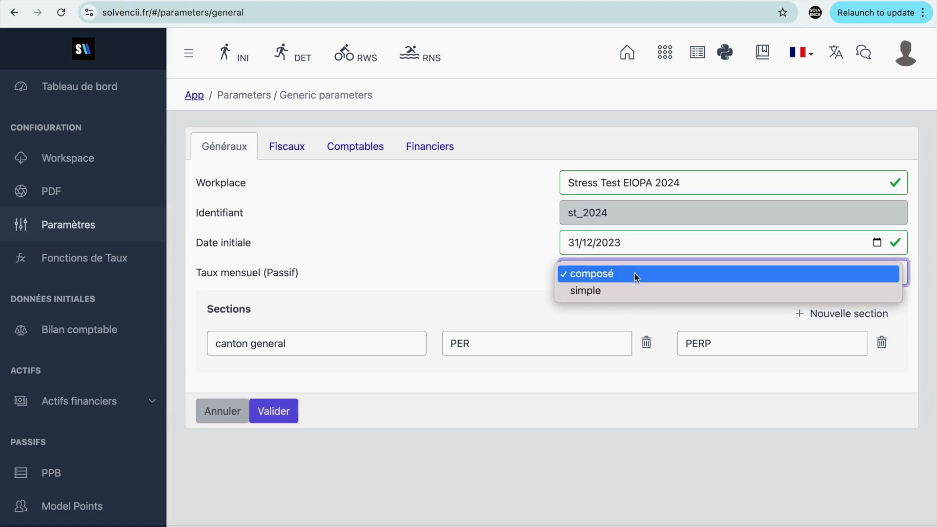
left_click(635, 274)
left_click(606, 274)
left_click(517, 281)
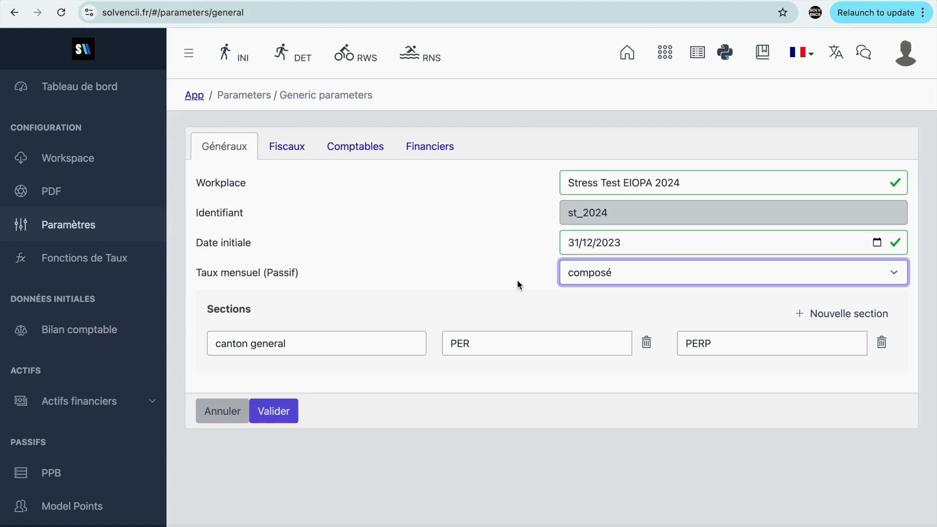
Review the liability model points and the list of rate function formulas.
scroll(86, 371, "down", 3)
left_click(86, 376)
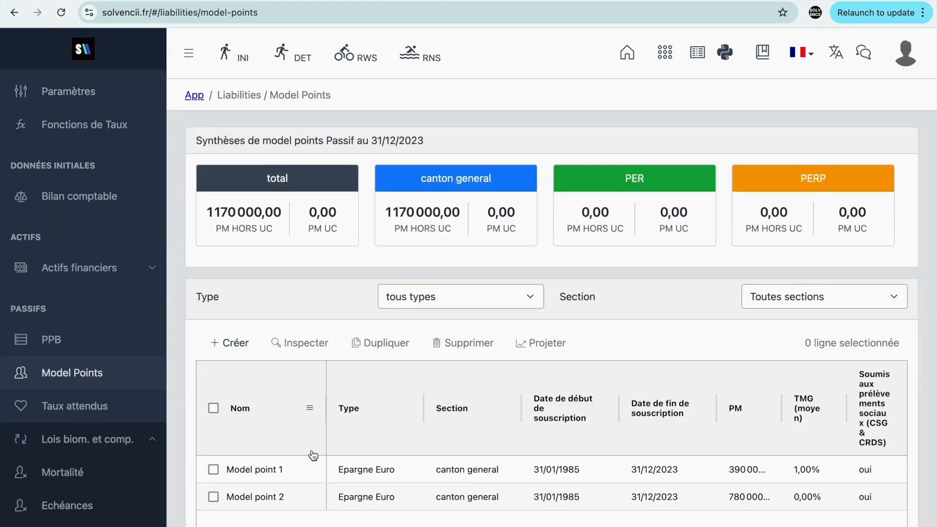
scroll(313, 455, "down", 2)
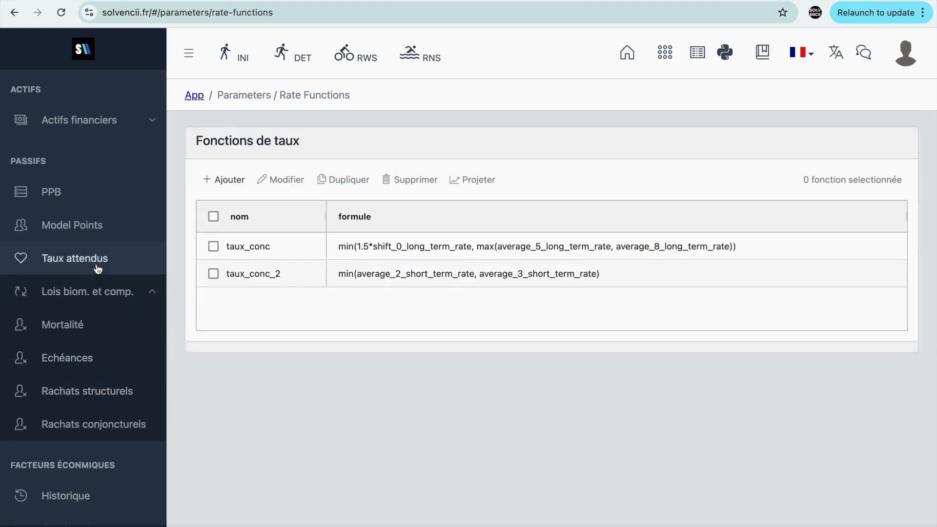
Set the taux_conc coefficient of the expected rate taux attendu n°1 to 200 % and validate the change.
left_click(98, 263)
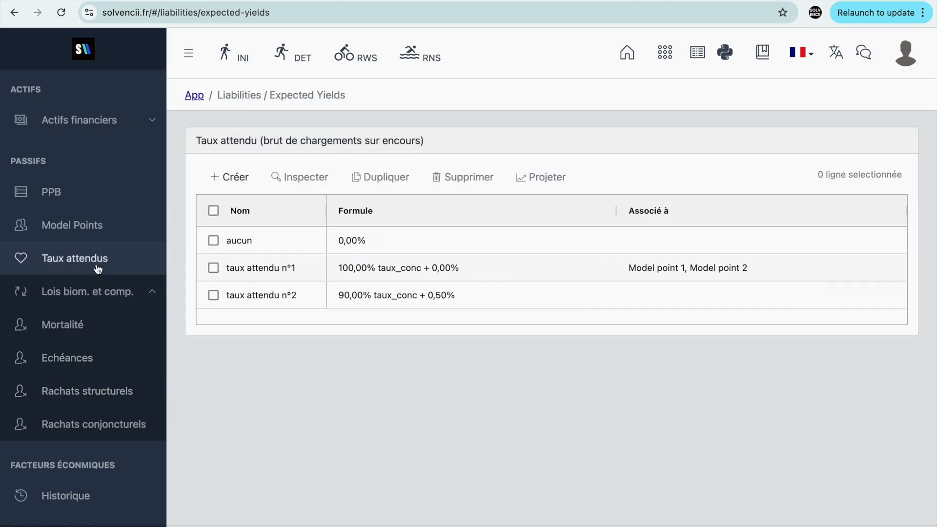
left_click(241, 275)
left_click(300, 176)
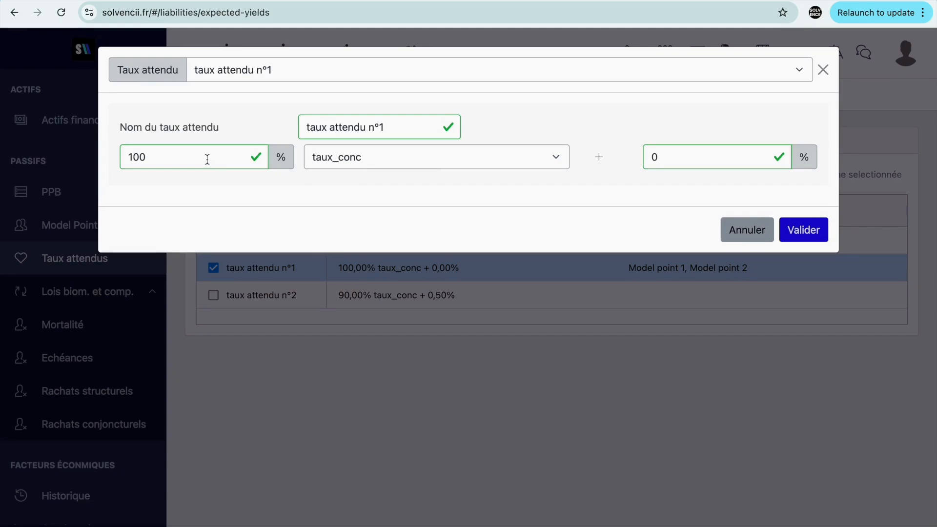
left_click(138, 157)
key("BackSpace")
type("2")
key("Tab")
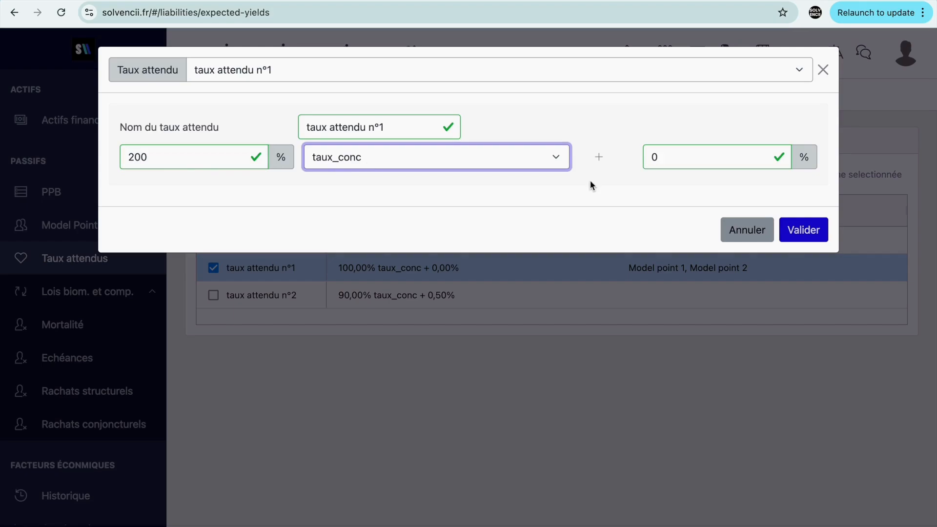
left_click(804, 235)
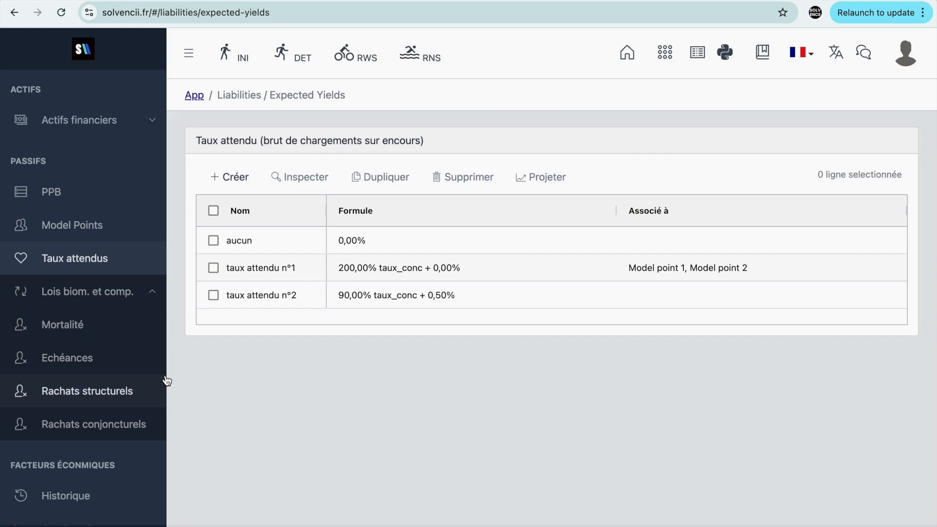
scroll(128, 382, "down", 2)
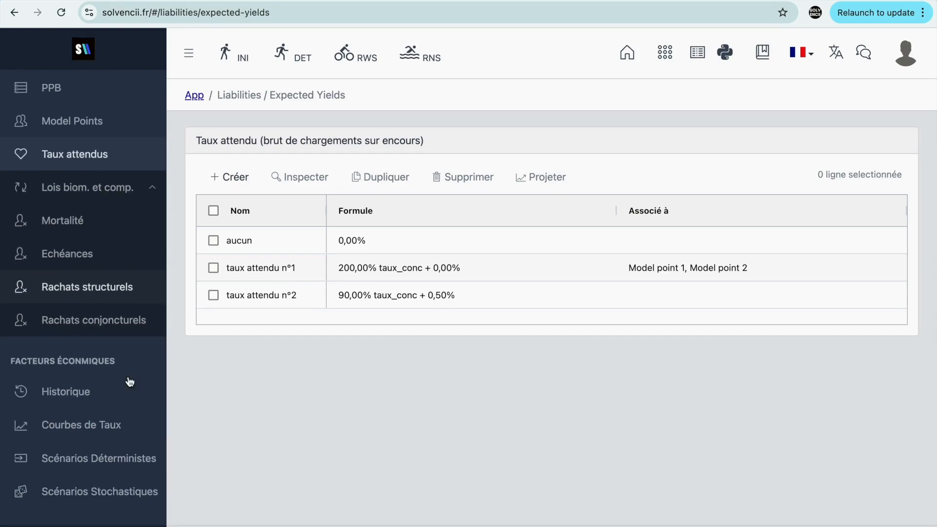
Review the biometric and behavioural laws assigned to Model point 1 and close it without changes.
scroll(129, 383, "down", 3)
scroll(105, 464, "down", 1)
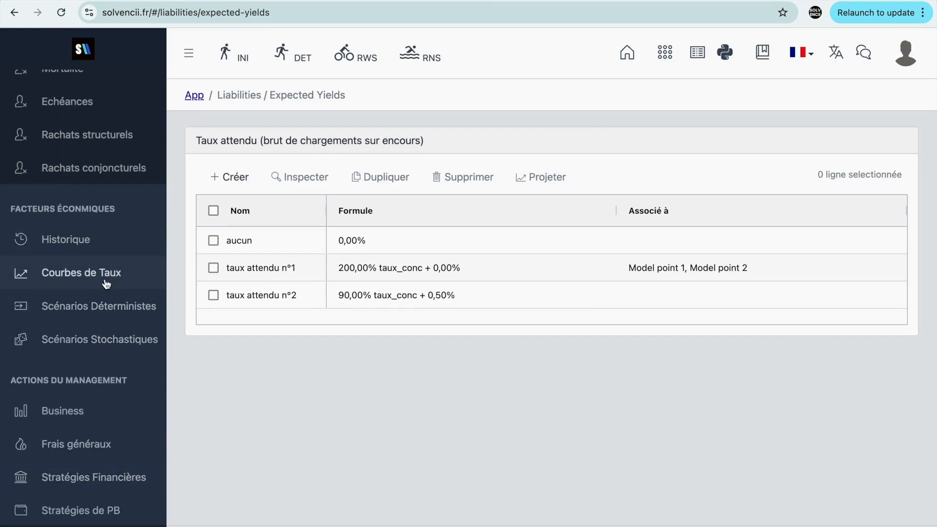
scroll(107, 285, "up", 2)
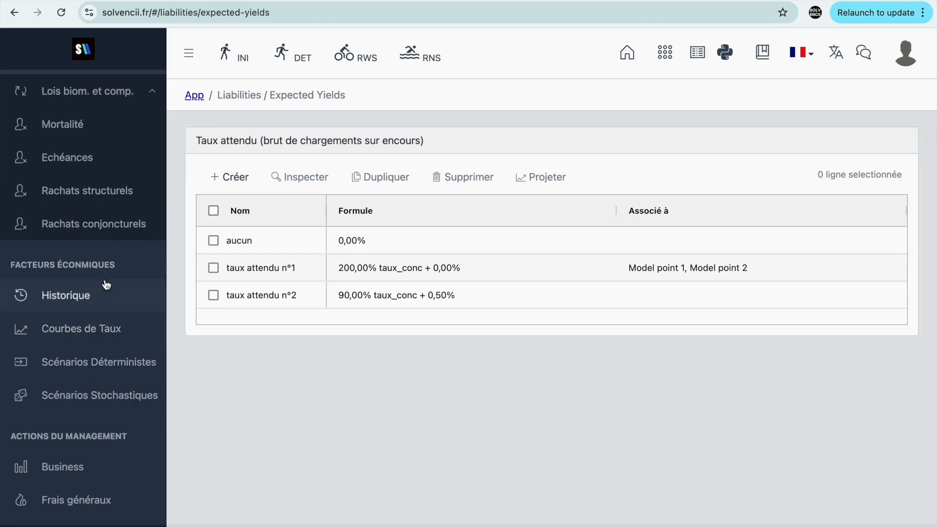
scroll(107, 285, "up", 2)
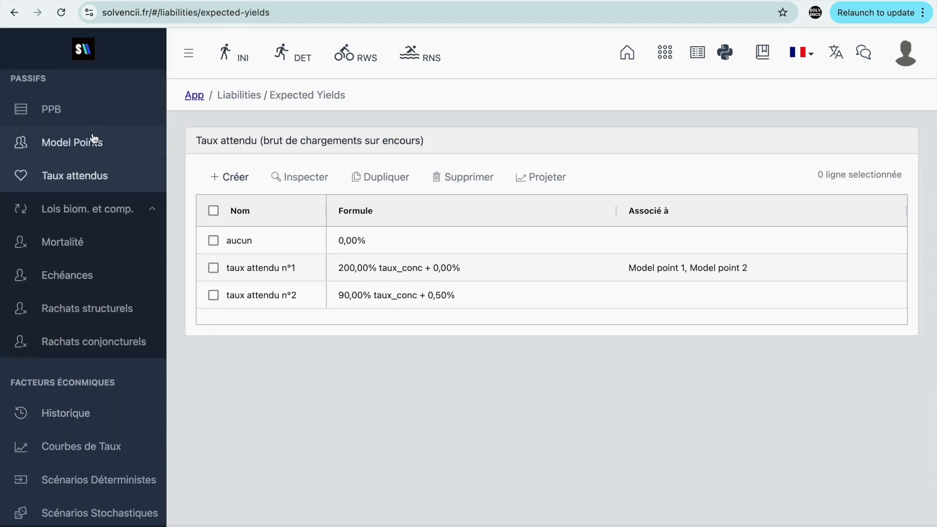
left_click(93, 139)
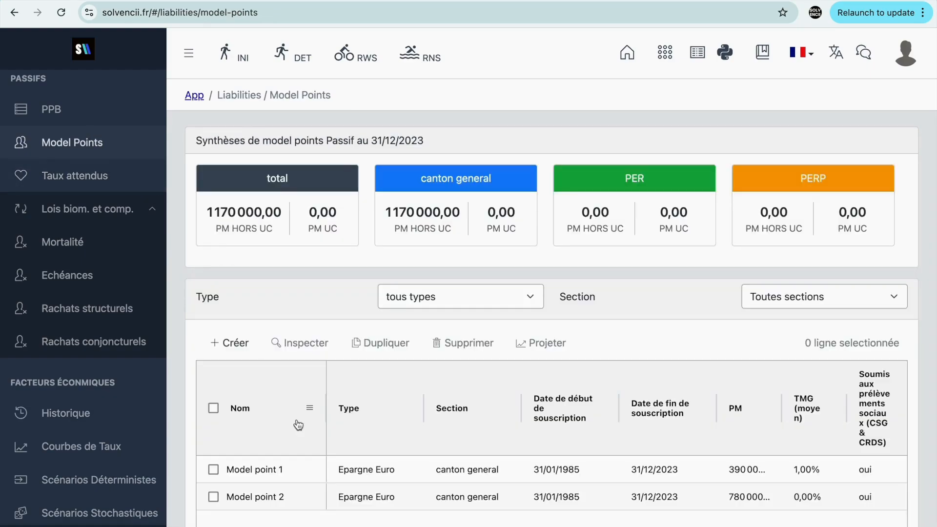
left_click(218, 469)
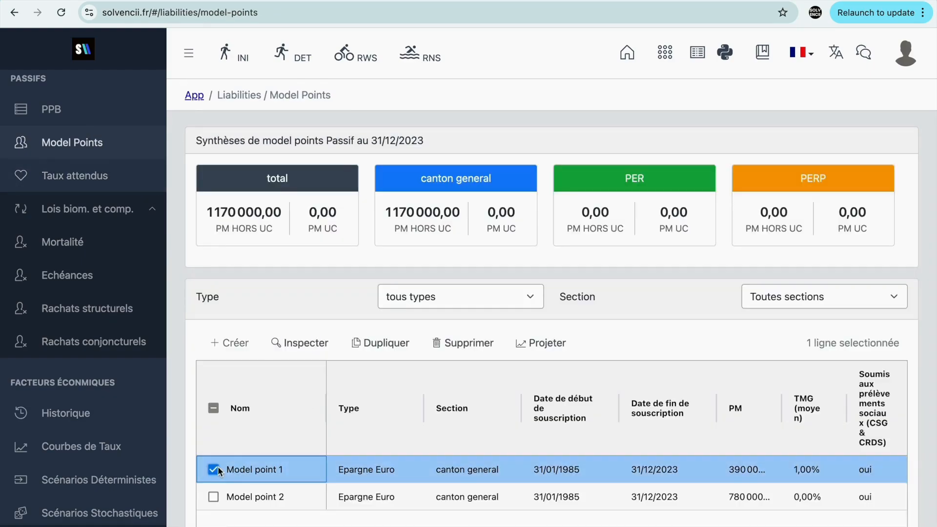
left_click(305, 343)
scroll(464, 361, "down", 8)
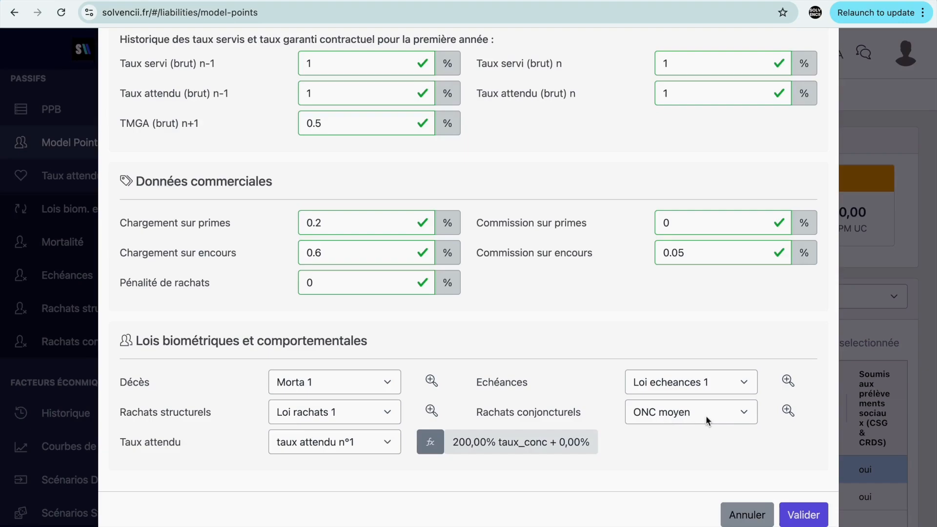
left_click(736, 522)
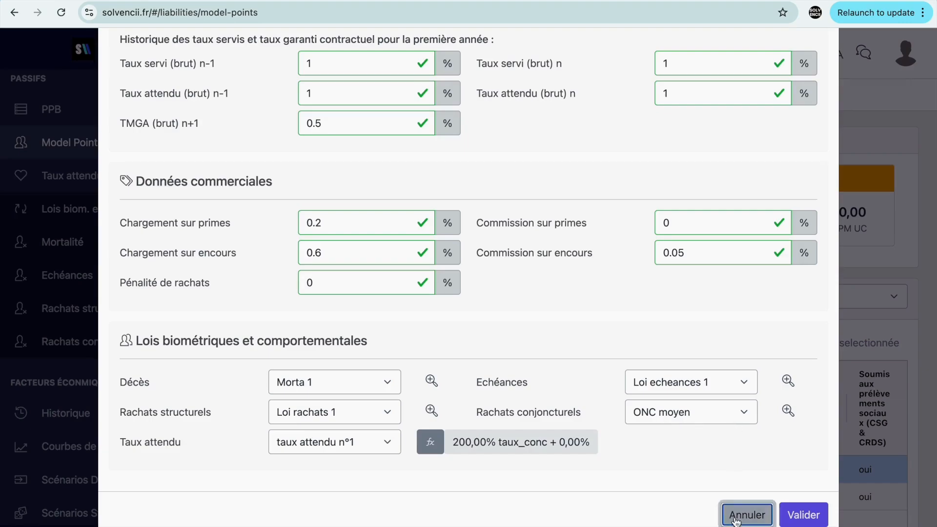
Set Model point 2's Rachats conjoncturels law to aucune and validate the change.
left_click(213, 501)
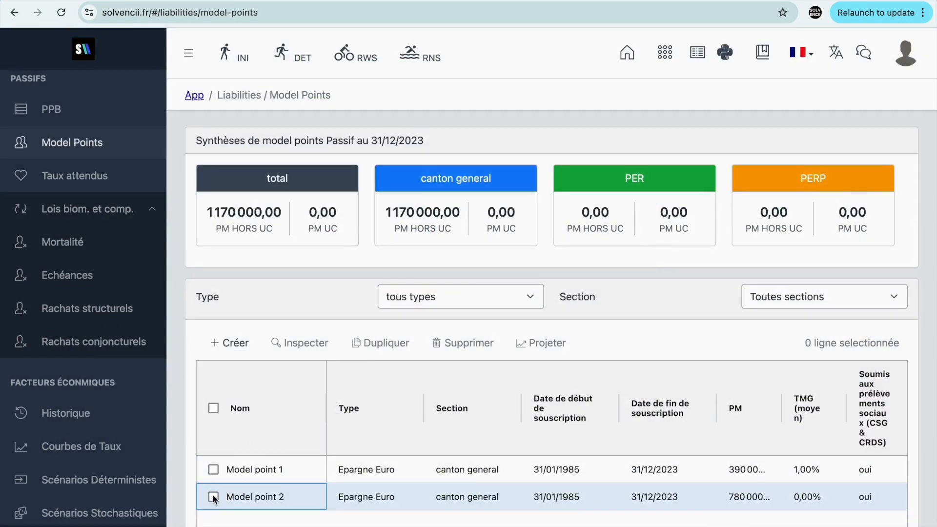
left_click(214, 497)
left_click(299, 342)
scroll(605, 356, "down", 8)
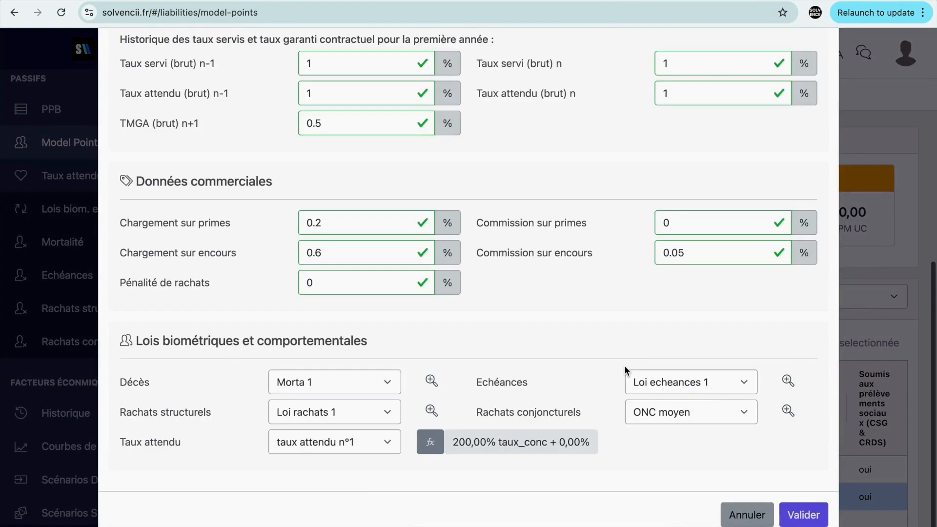
left_click(712, 418)
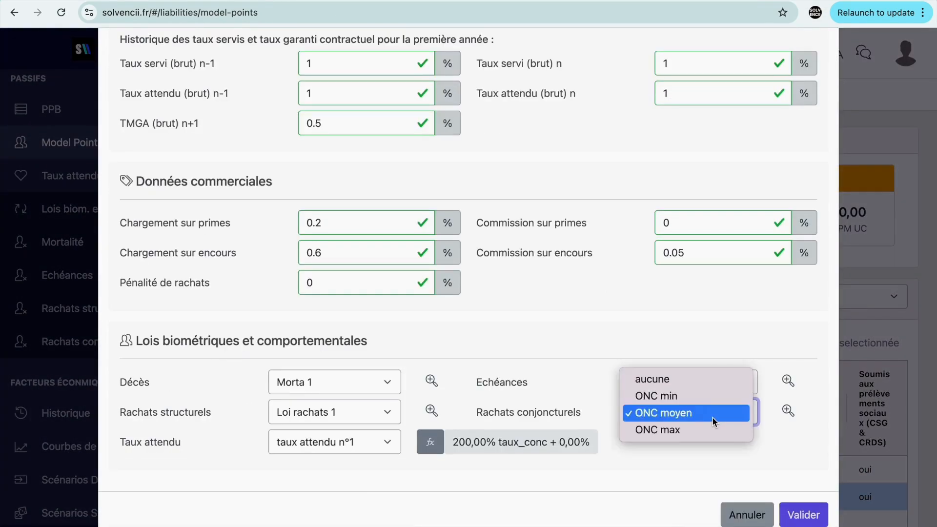
left_click(699, 382)
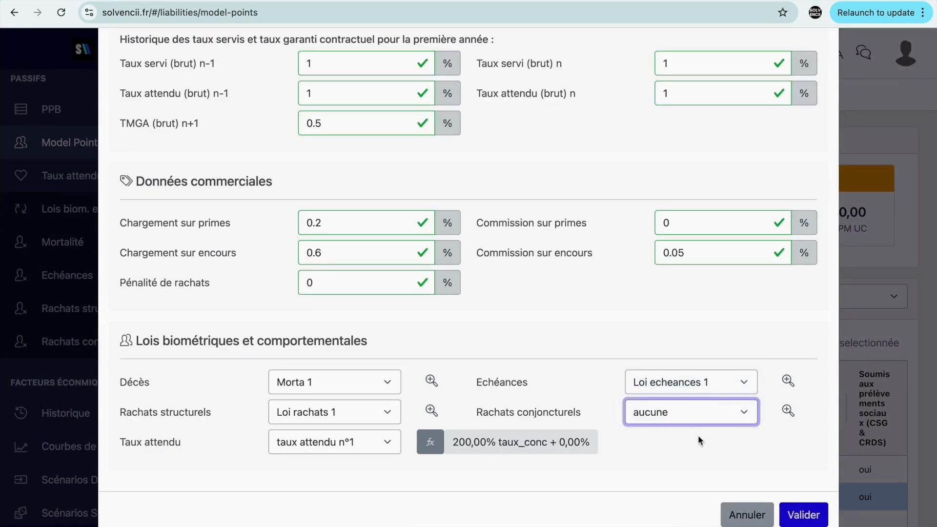
left_click(804, 514)
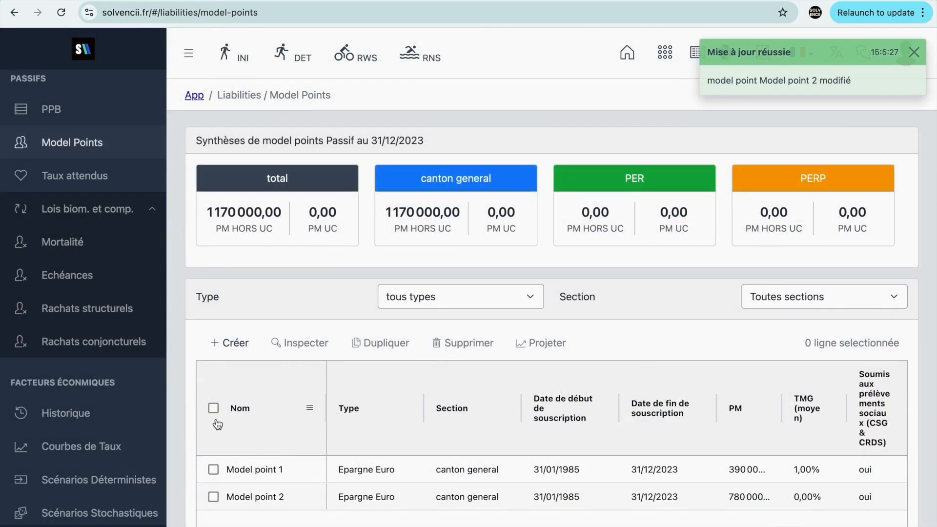
Run a deterministic projection of both model points over 5 years, keeping the other projection parameters.
left_click(214, 408)
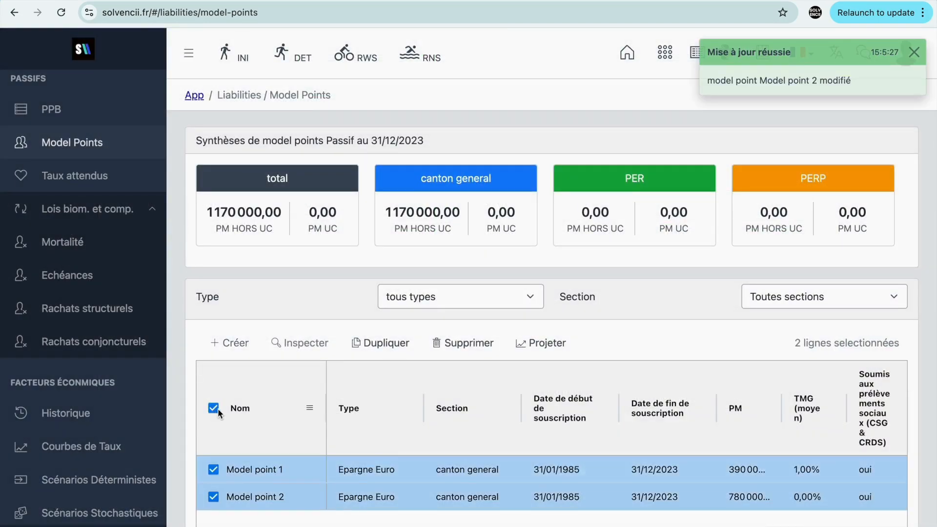
left_click(540, 347)
double_click(290, 156)
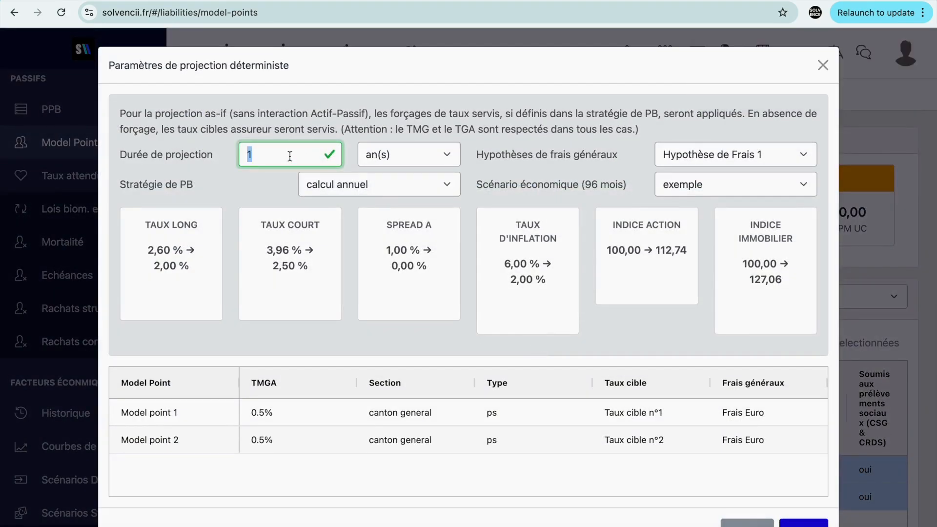
type("5")
key("Tab")
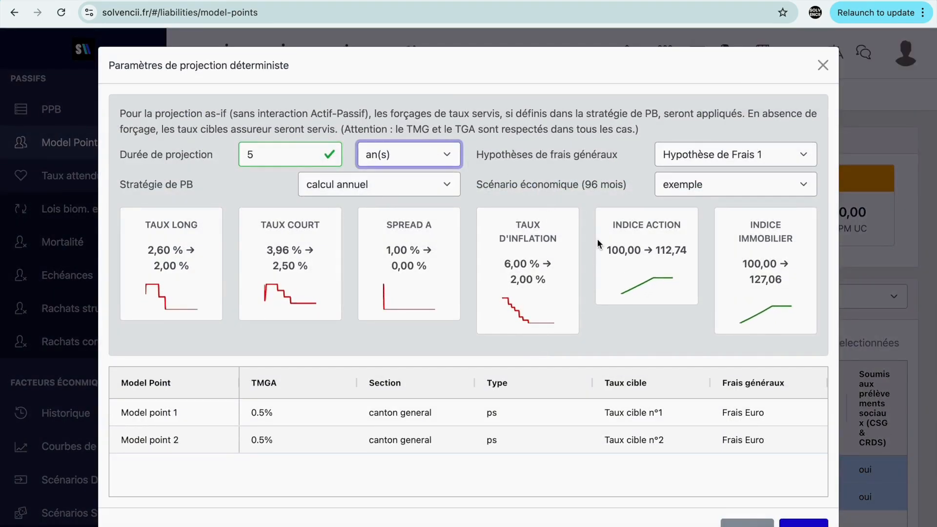
key("Tab")
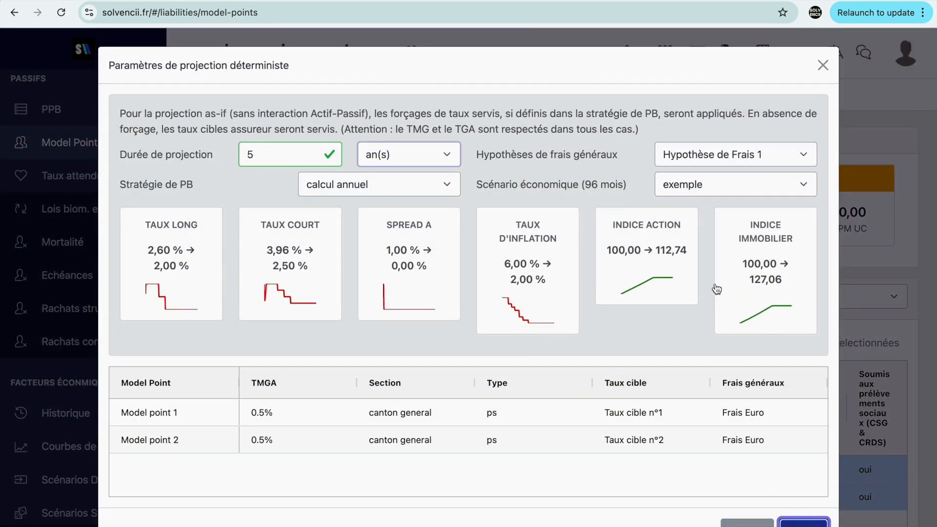
key("Return")
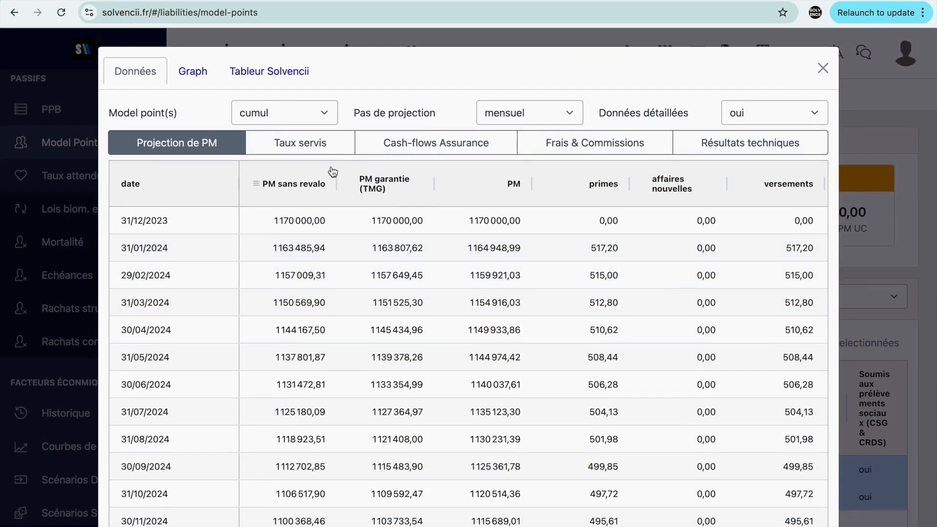
Show the projection results as graphs and examine the PM projection of Model point 1.
left_click(191, 76)
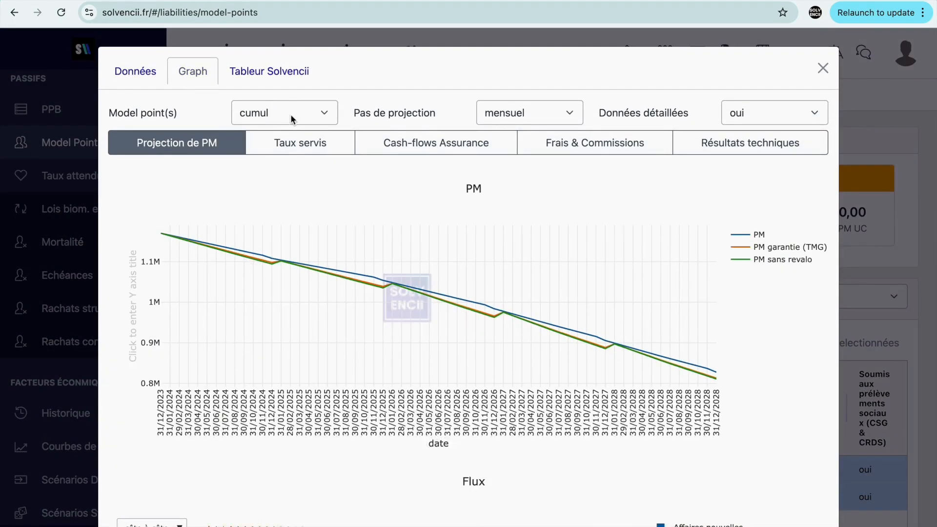
left_click(318, 119)
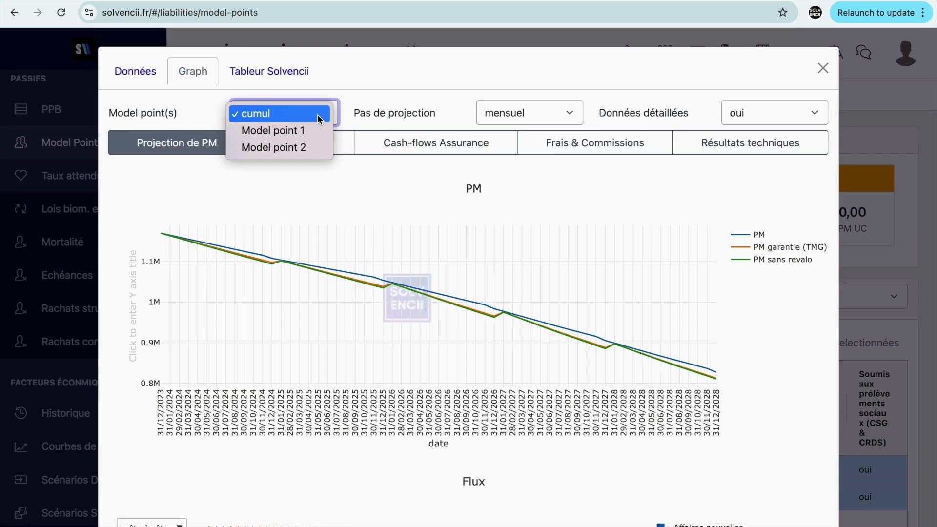
left_click(303, 130)
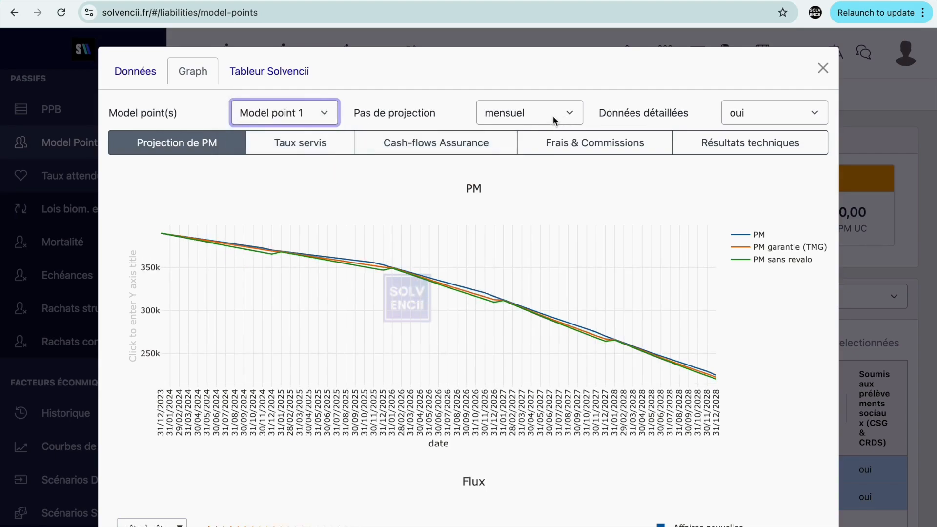
mouse_move(357, 256)
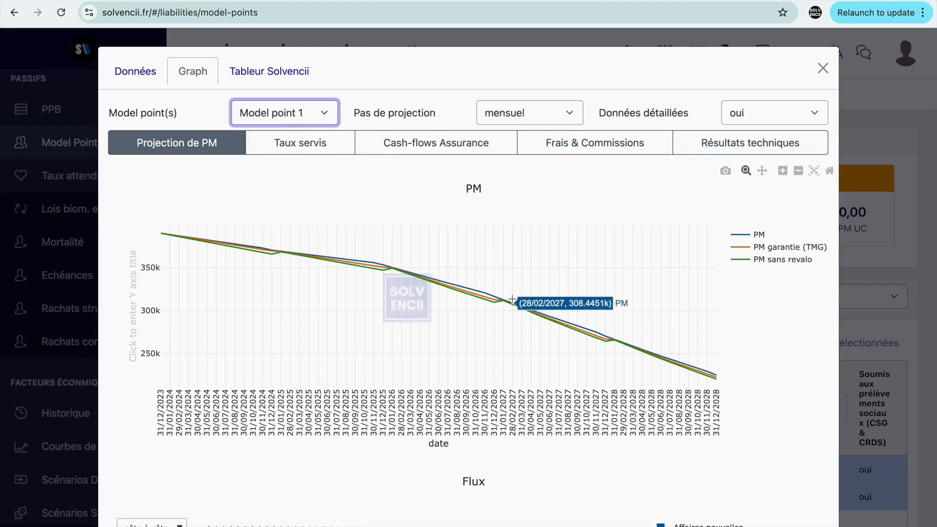
Set the projection step to annuel and examine Model point 1's Taux servi chart.
left_click(521, 117)
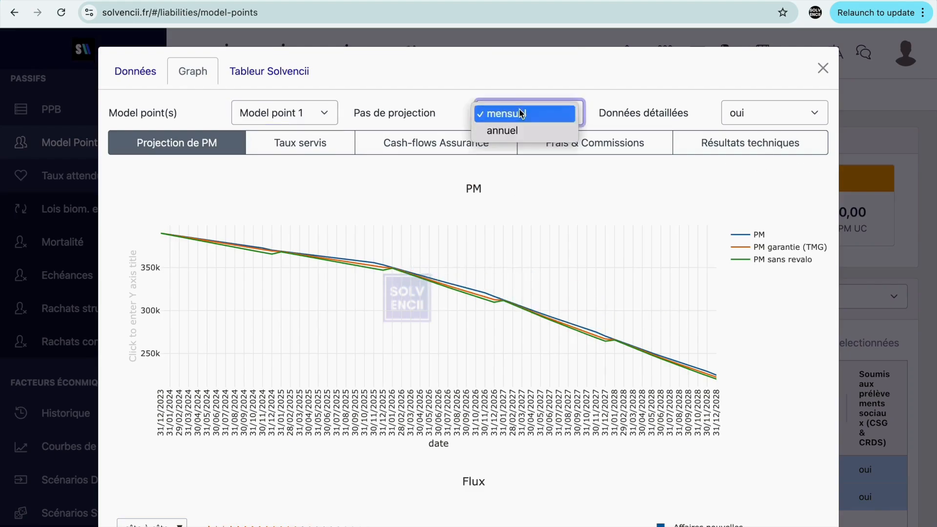
left_click(502, 131)
left_click(309, 152)
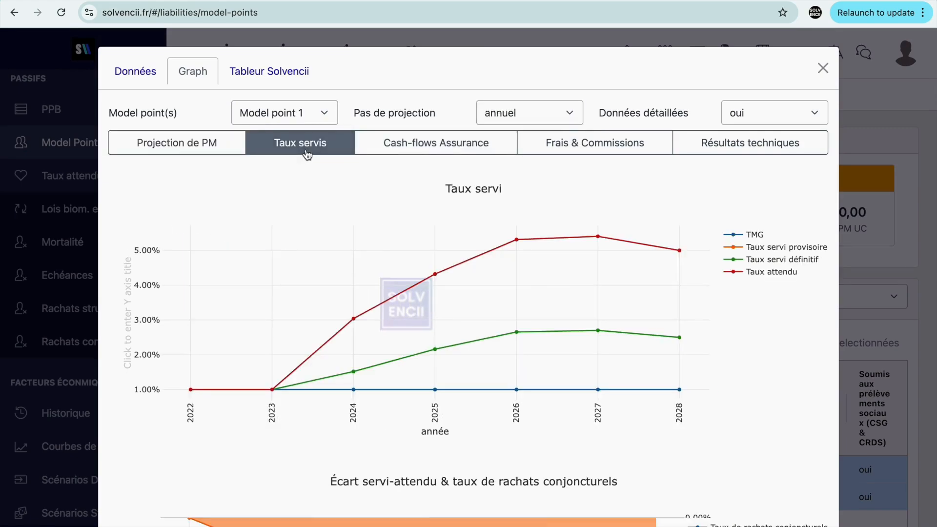
scroll(700, 290, "down", 2)
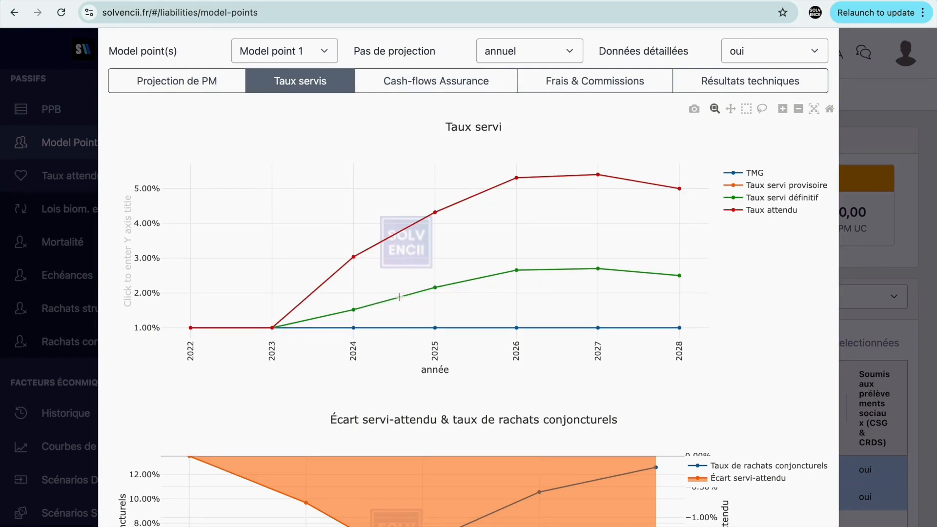
mouse_move(513, 275)
scroll(742, 333, "down", 1)
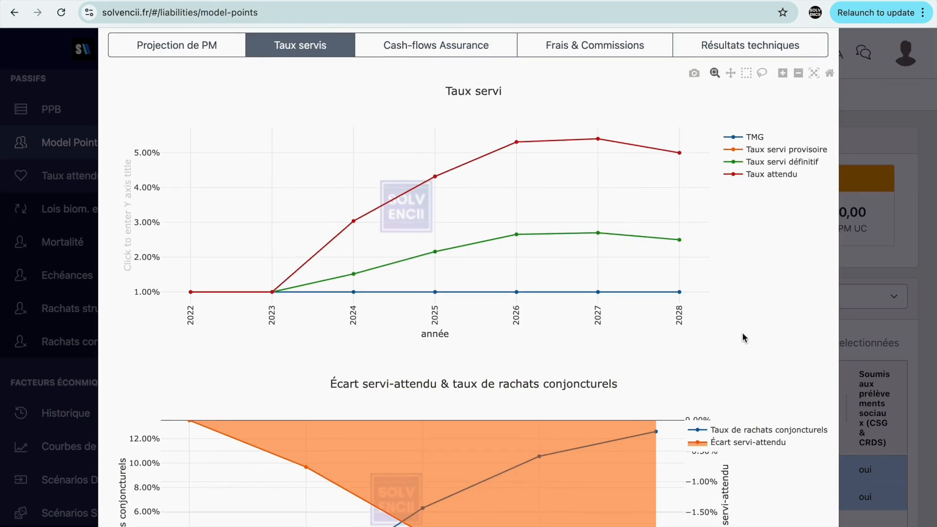
Examine Model point 1's Écart servi-attendu & taux de rachats conjoncturels chart, moving its legend above the right-hand axis.
scroll(743, 333, "down", 3)
mouse_move(313, 464)
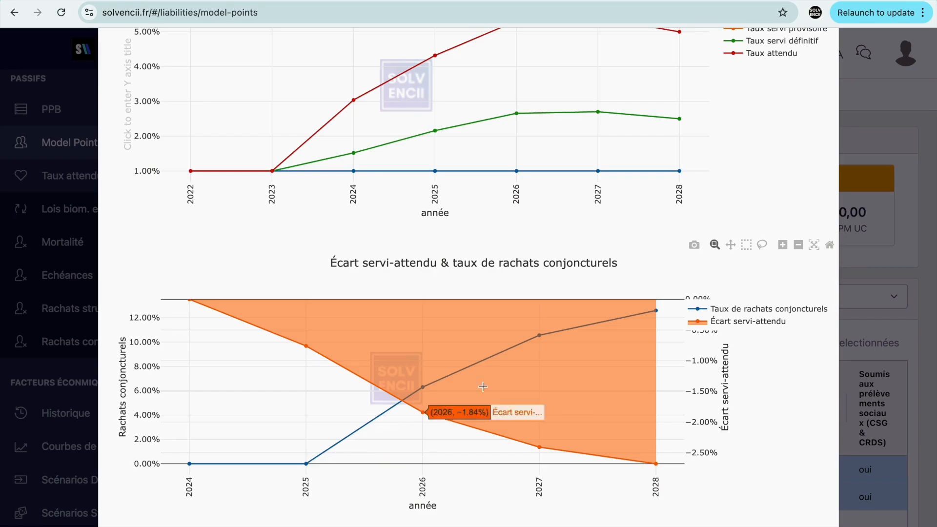
left_click_drag(762, 310, 762, 274)
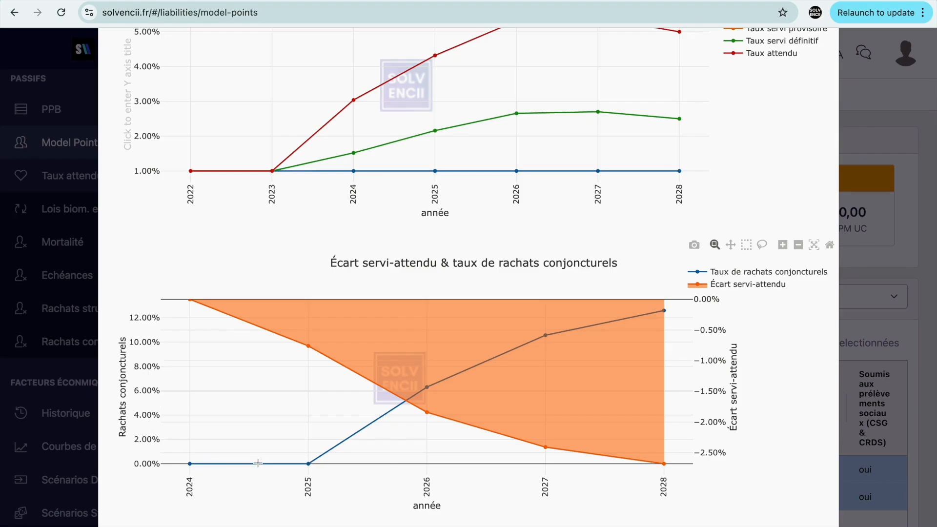
mouse_move(312, 465)
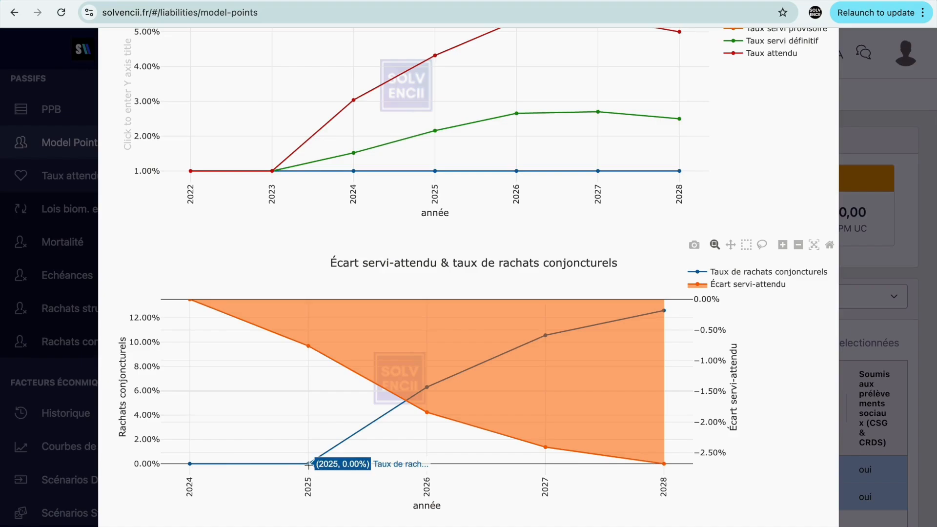
mouse_move(422, 389)
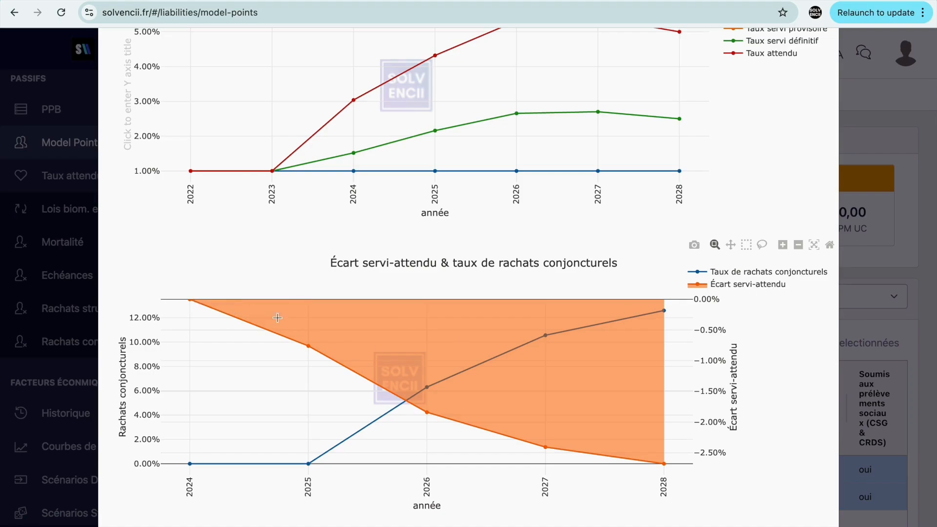
mouse_move(656, 453)
mouse_move(427, 413)
scroll(754, 375, "up", 5)
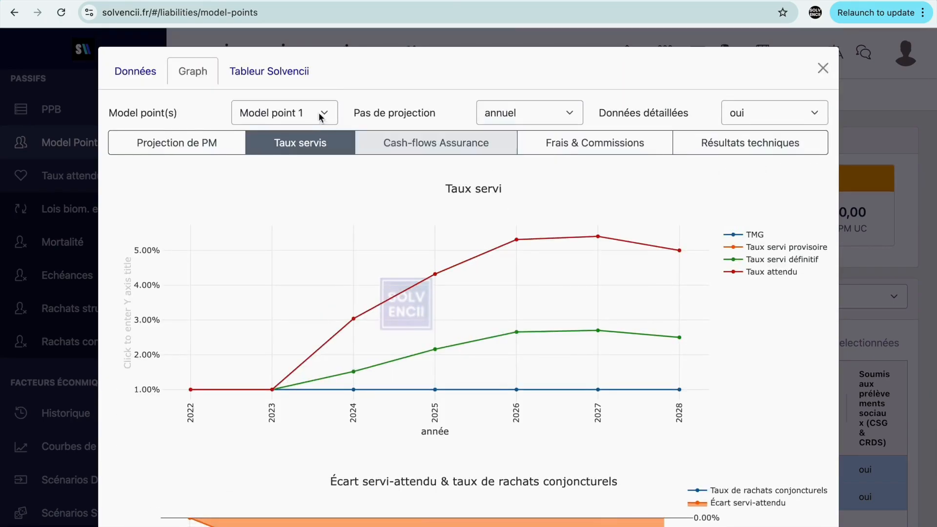
Examine the Taux servis charts and the PM projection graph for Model point 2.
left_click(319, 116)
left_click(303, 126)
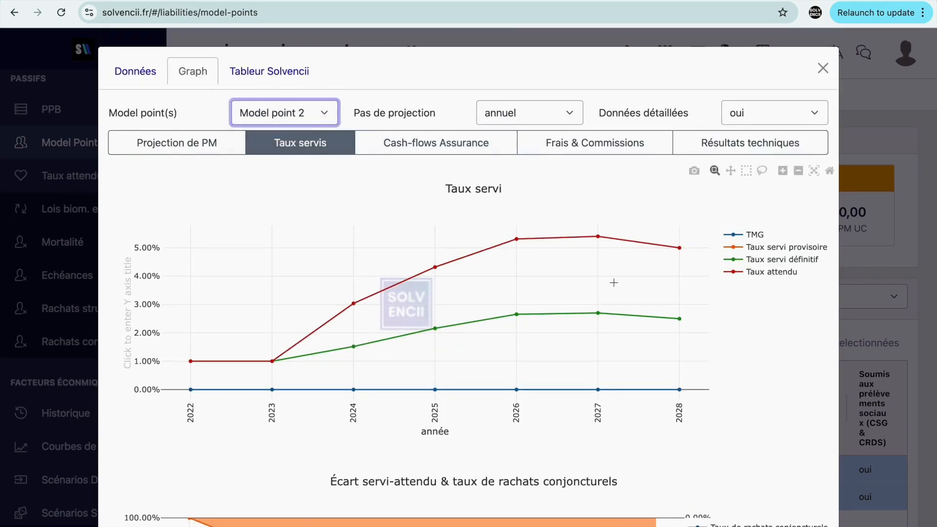
scroll(571, 244, "down", 2)
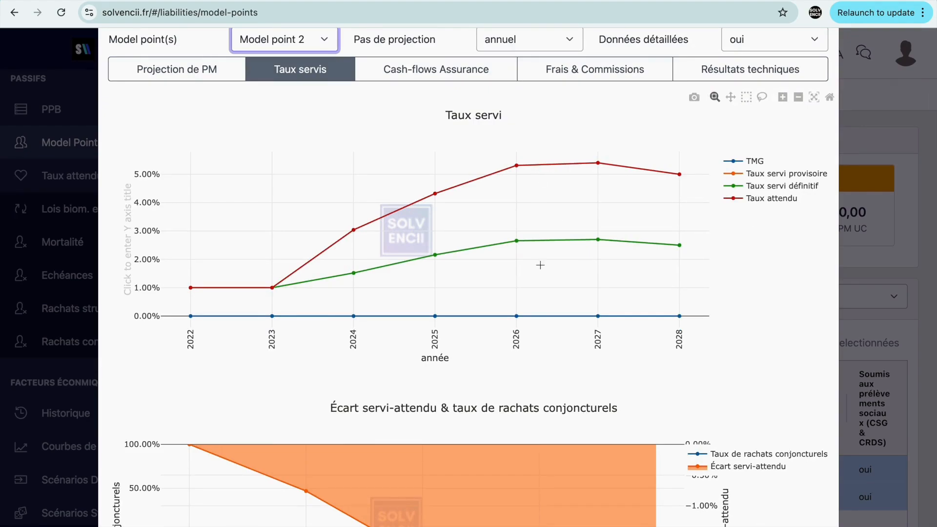
scroll(540, 248, "down", 3)
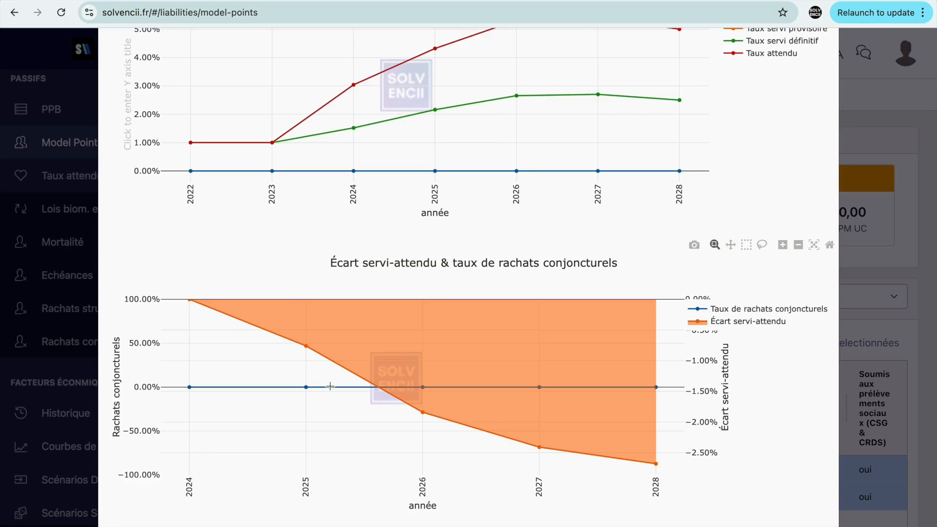
scroll(330, 386, "up", 5)
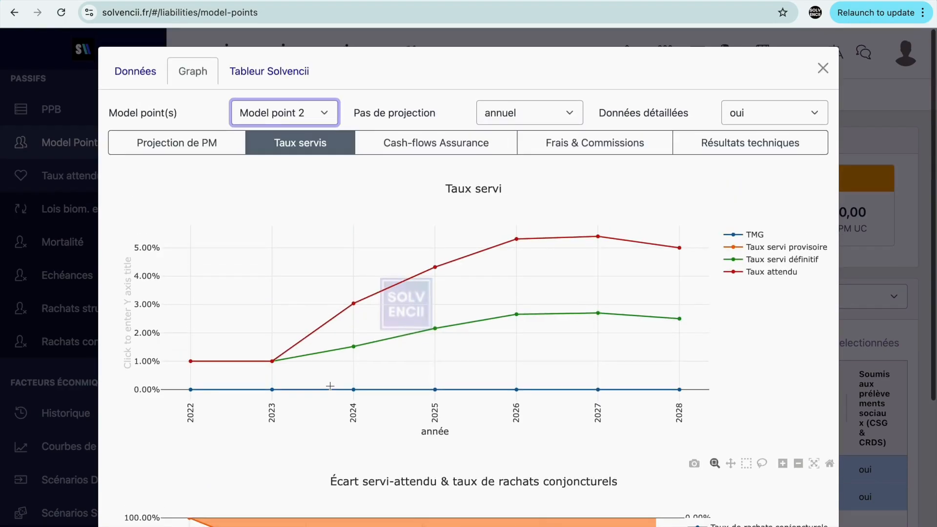
left_click(211, 148)
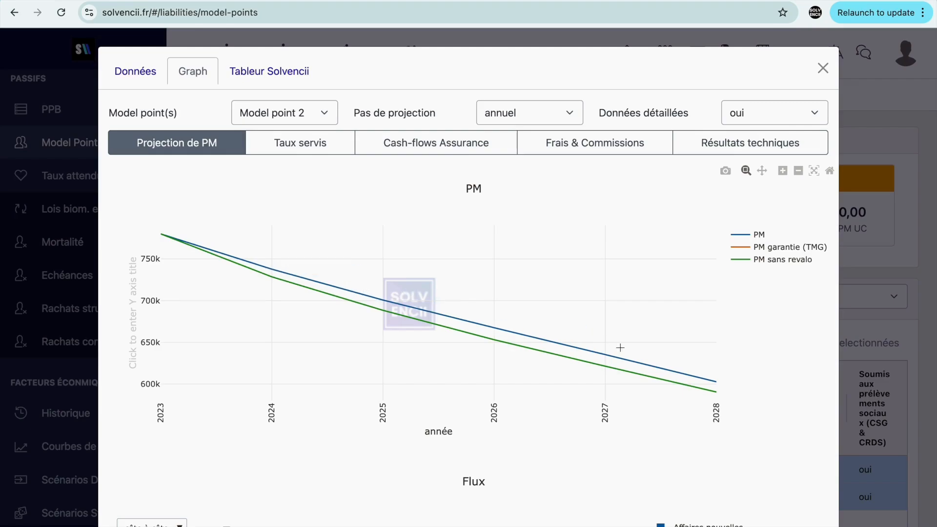
Compare the Flux chart of Model point 2 with that of Model point 1 in the PM projection.
scroll(782, 391, "down", 5)
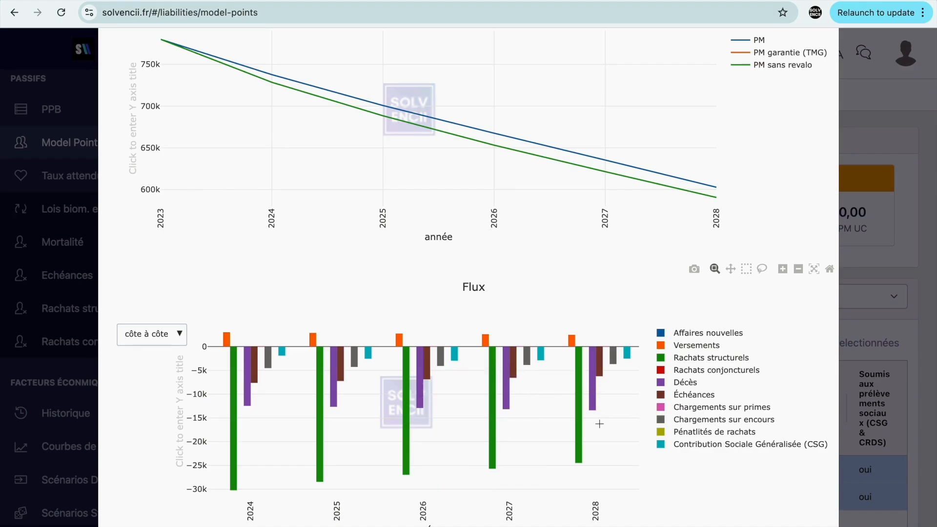
scroll(599, 424, "up", 2)
scroll(599, 424, "up", 4)
left_click(325, 115)
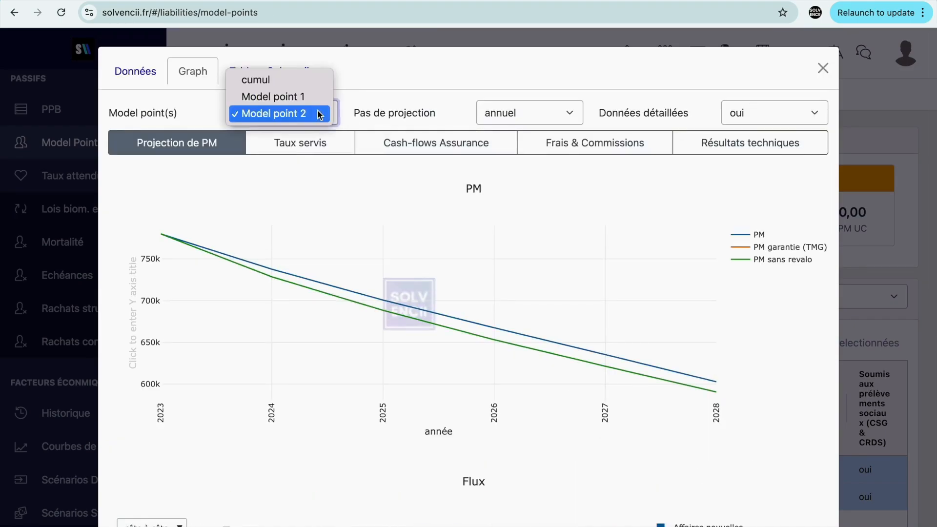
left_click(302, 97)
scroll(498, 385, "down", 8)
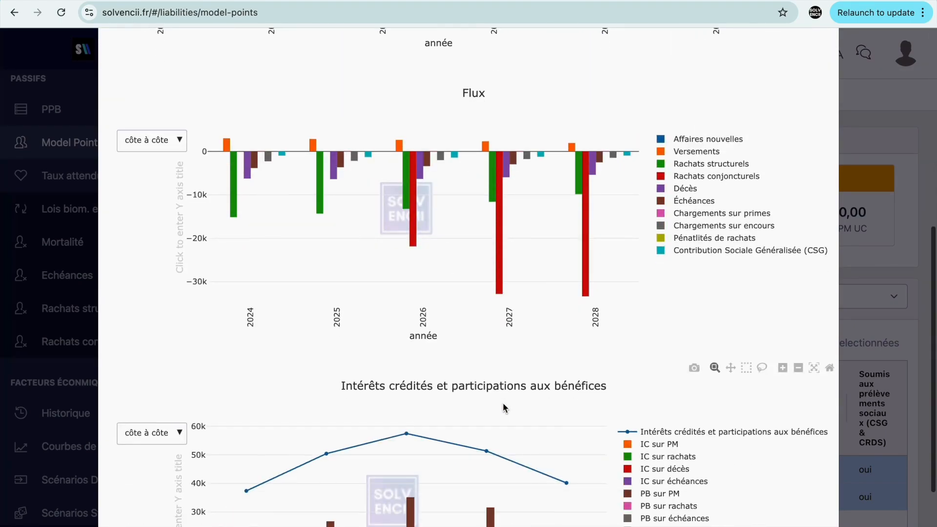
scroll(494, 220, "up", 8)
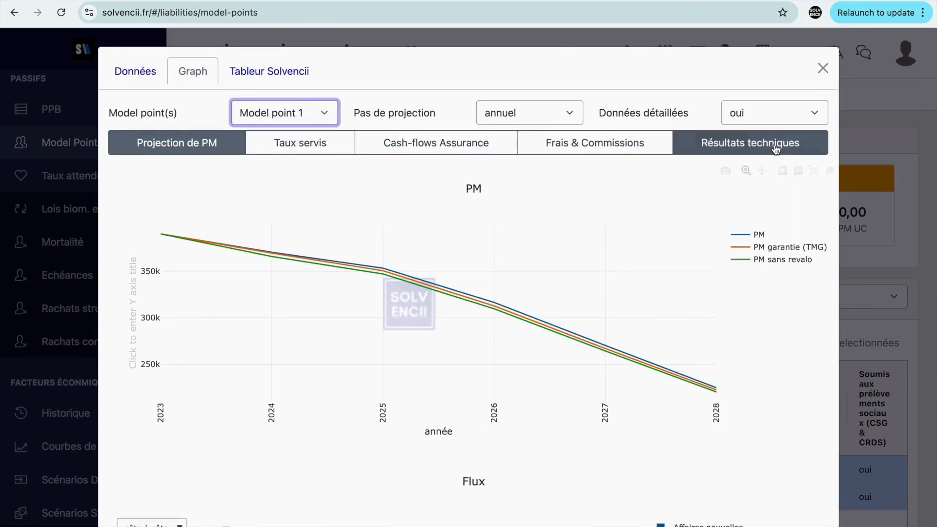
Examine Model point 1's Résultat technique chart and close the projection results.
left_click(737, 147)
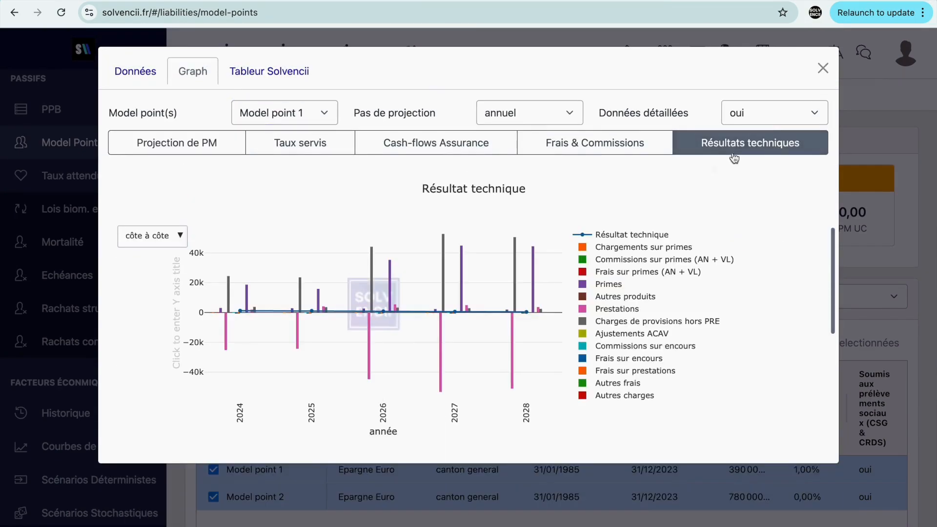
left_click(827, 74)
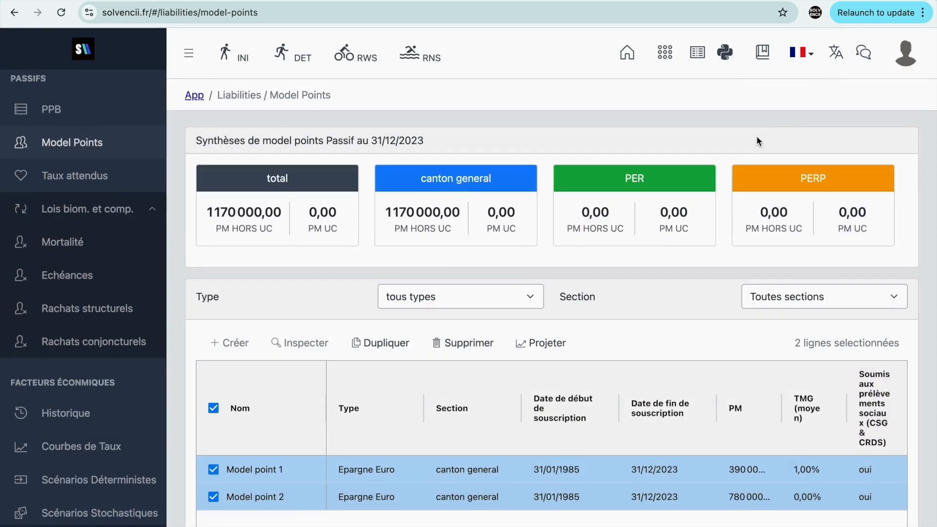